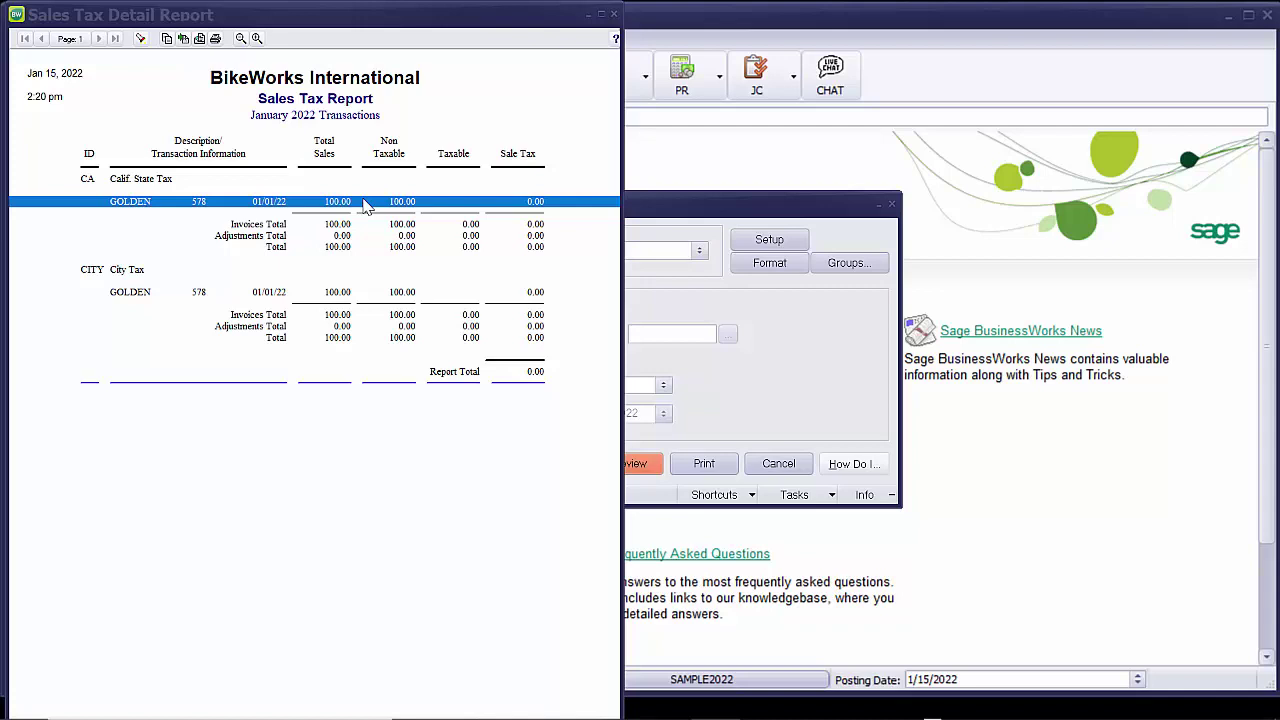
Close the sales tax report preview and start a debit memo for customer Golden Gate Rentals.
click(614, 14)
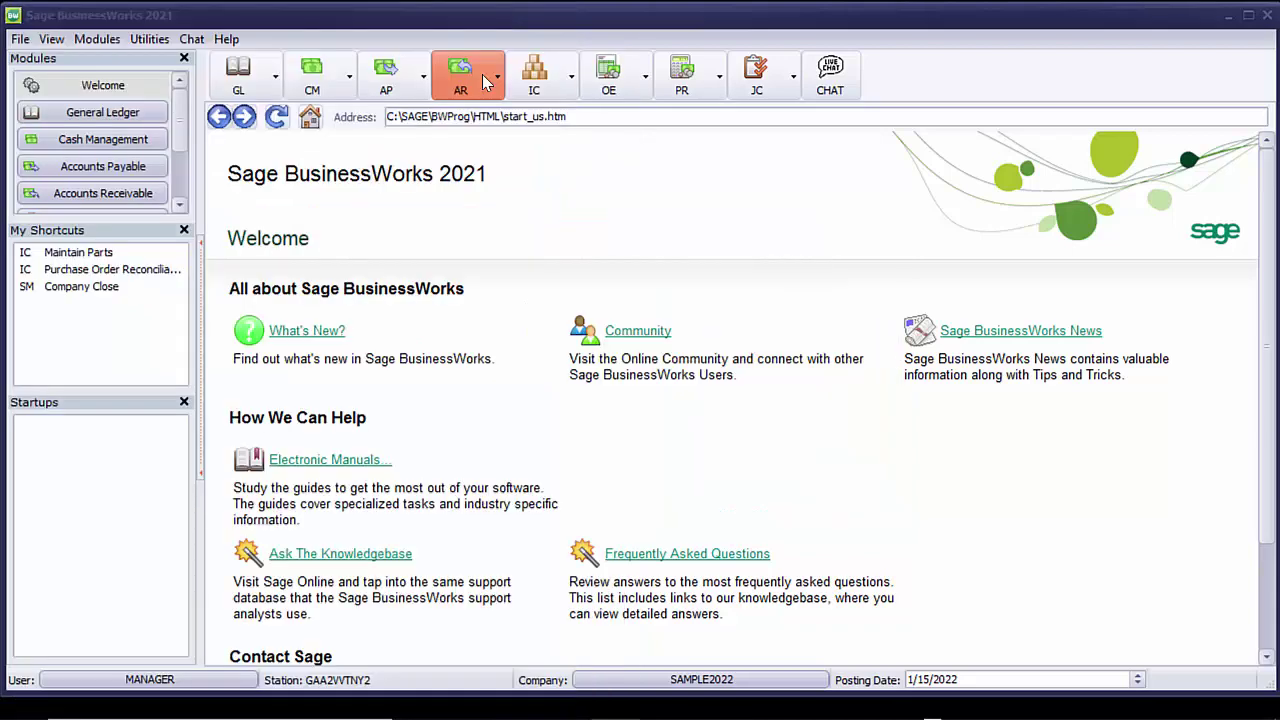
click(484, 80)
mouse_move(503, 118)
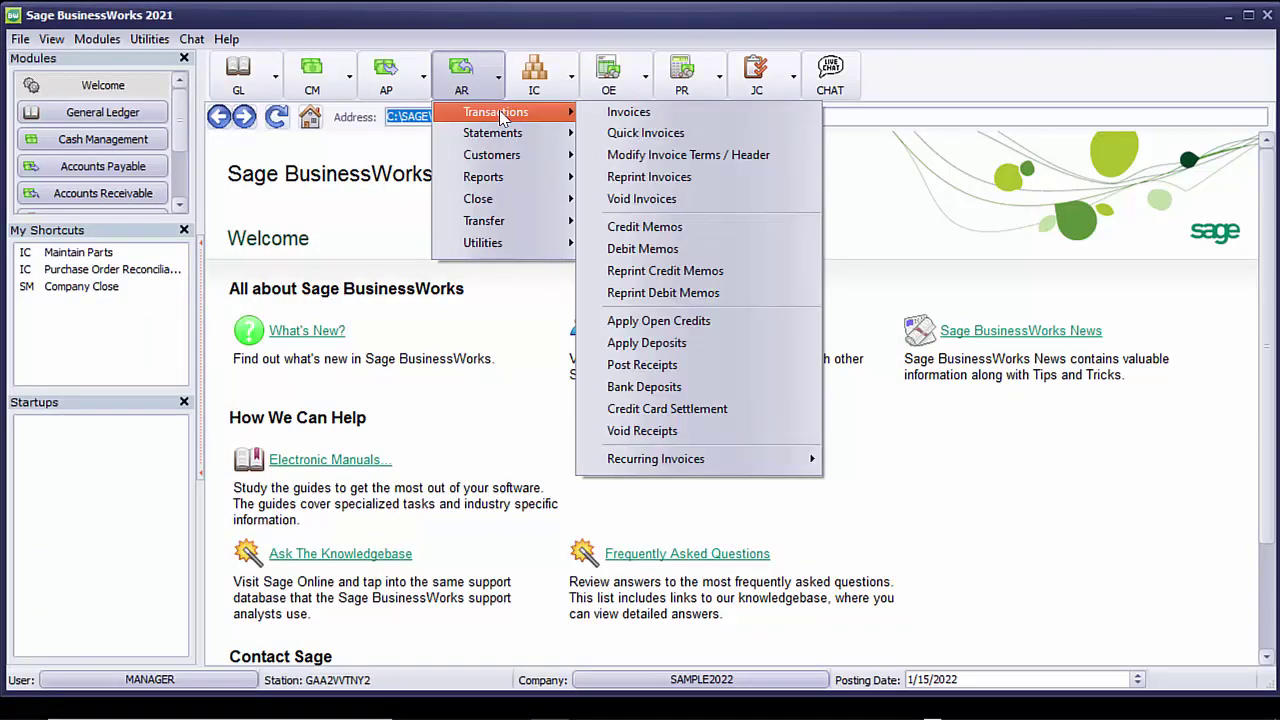
click(665, 250)
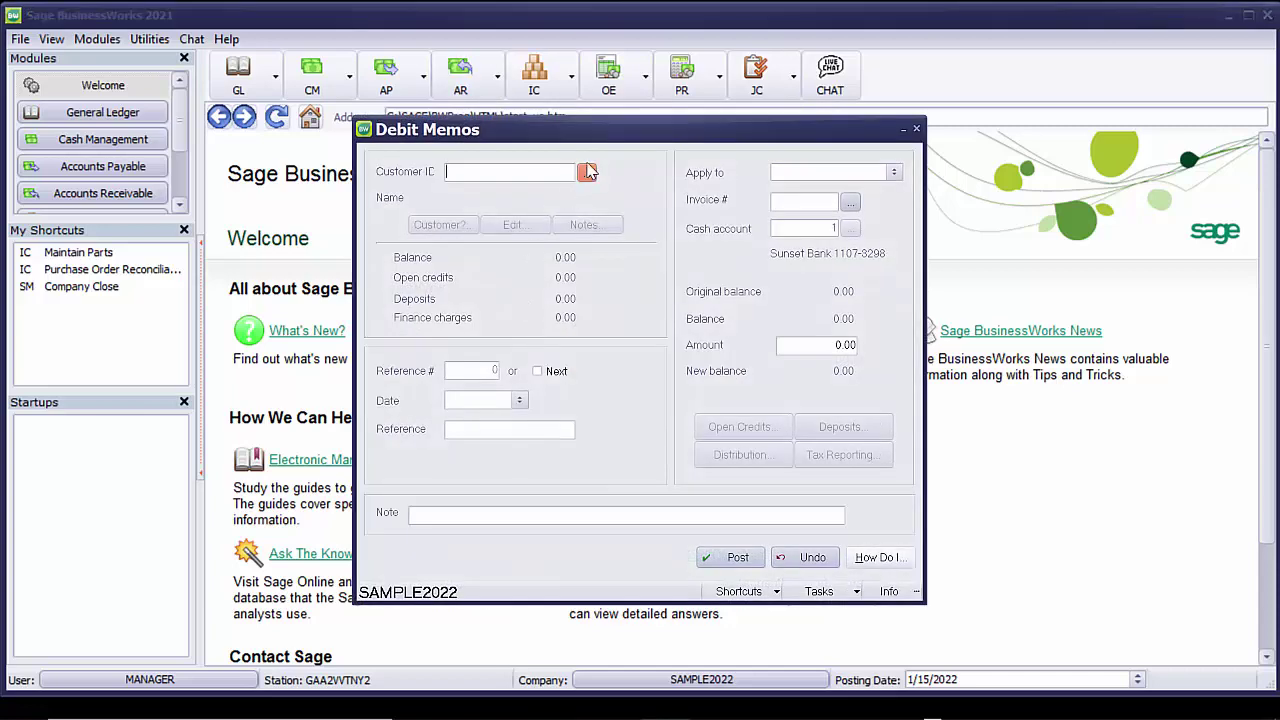
click(587, 173)
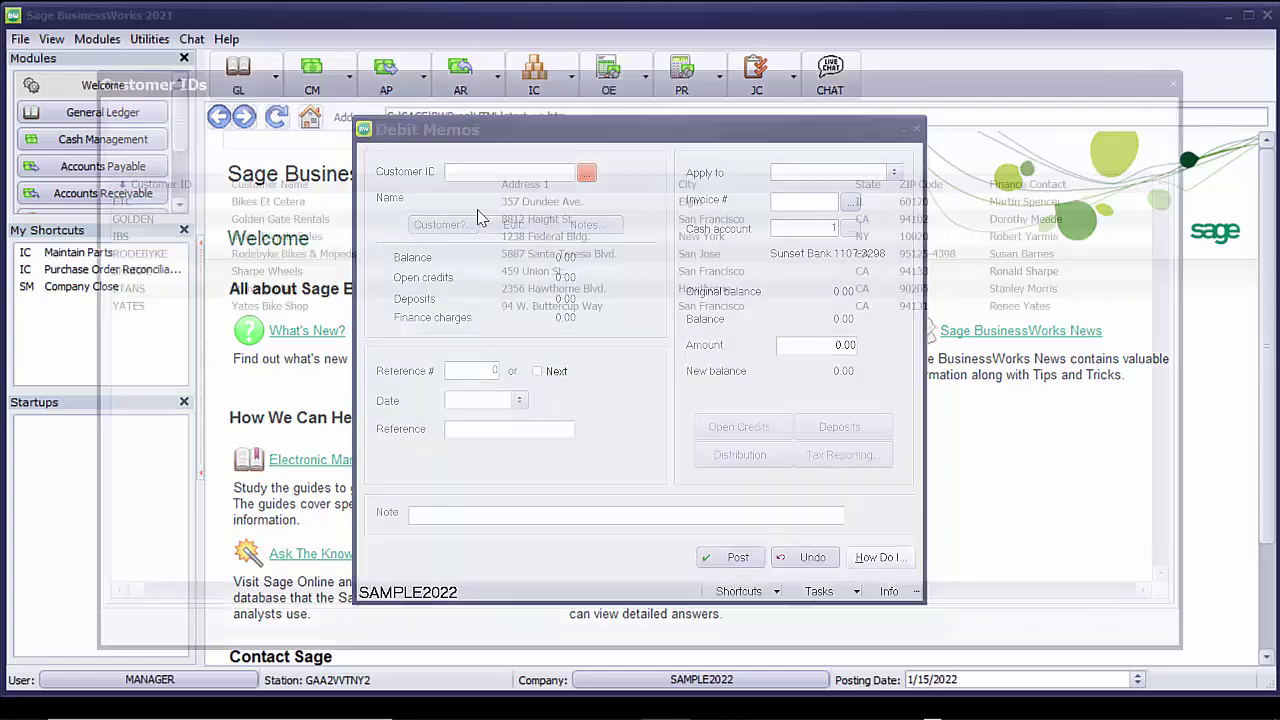
click(234, 215)
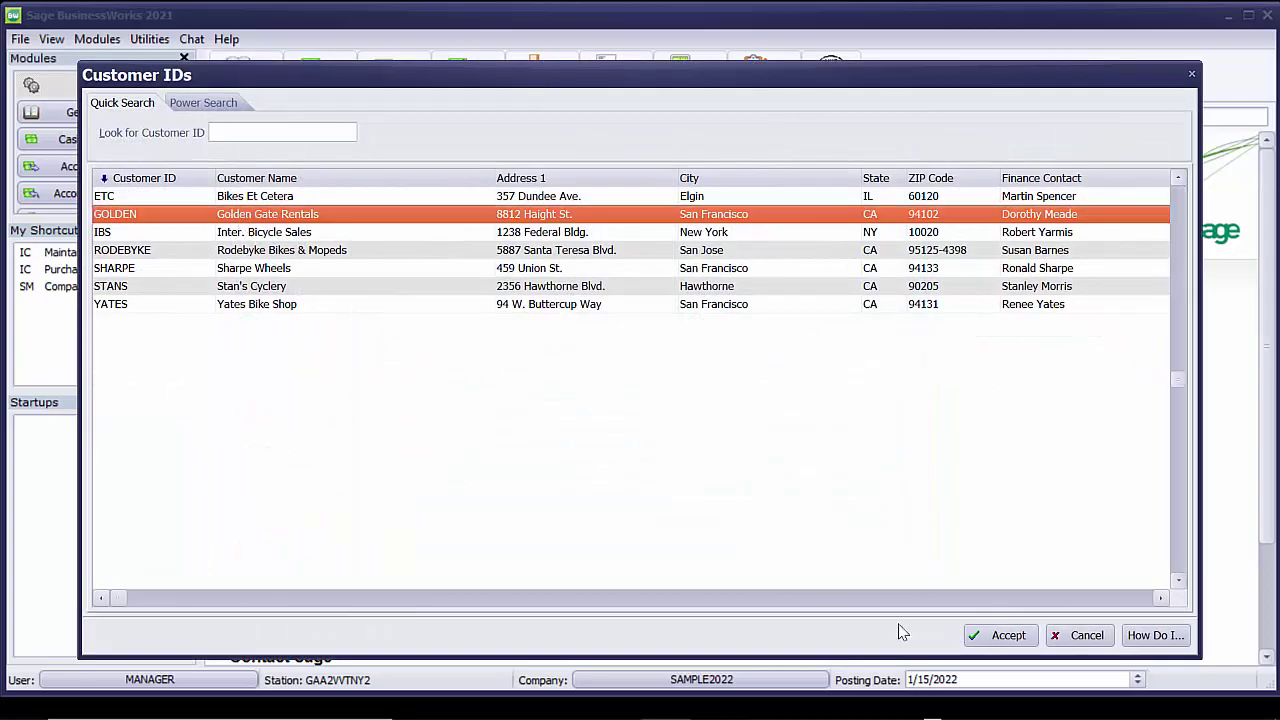
click(1001, 636)
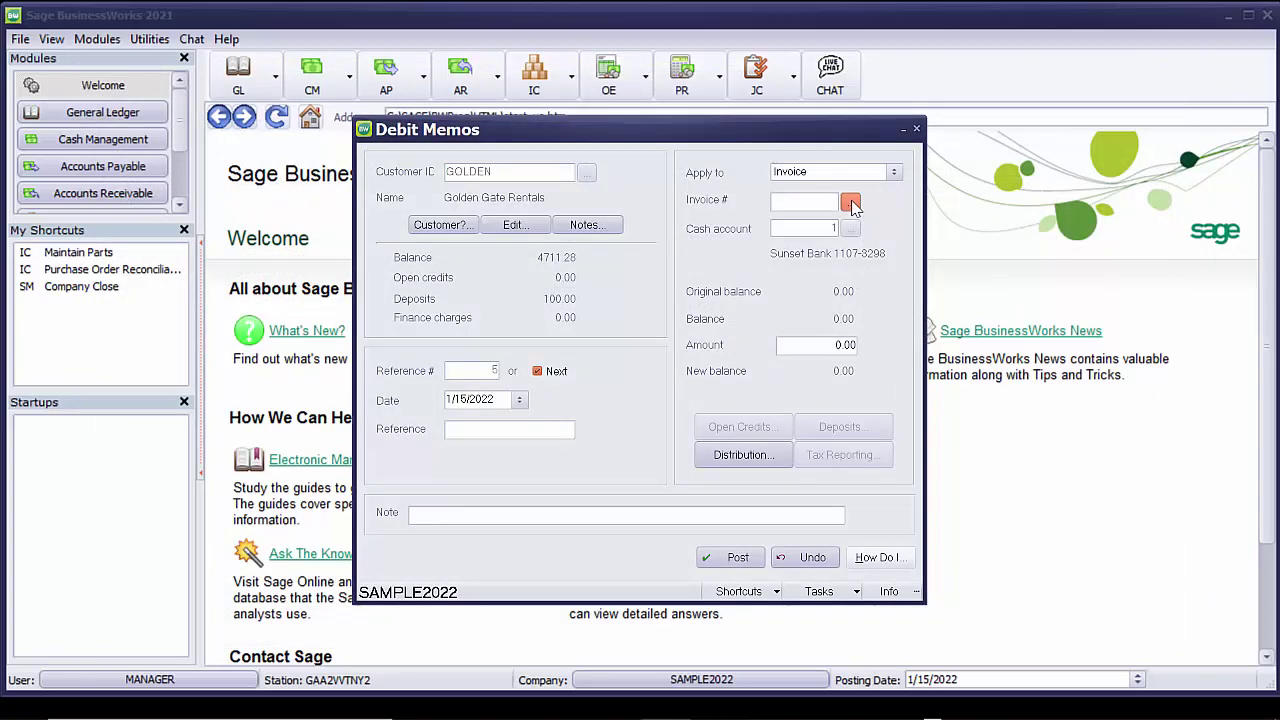
Apply the debit memo to invoice 578 with an amount of 5.00.
click(851, 204)
key(Return)
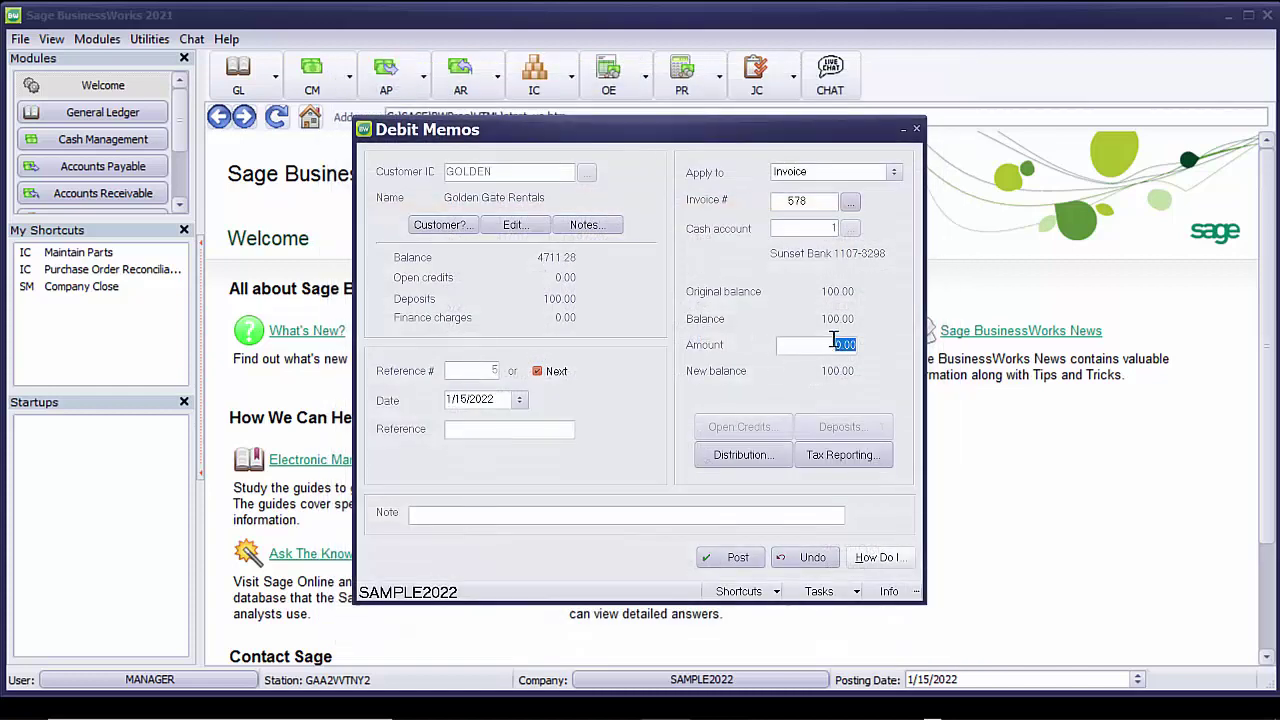
text(5.00)
In the debit memo's distribution, set sales adjustments to 0 and the CA sales tax to 5.00, and accept the changes.
click(743, 456)
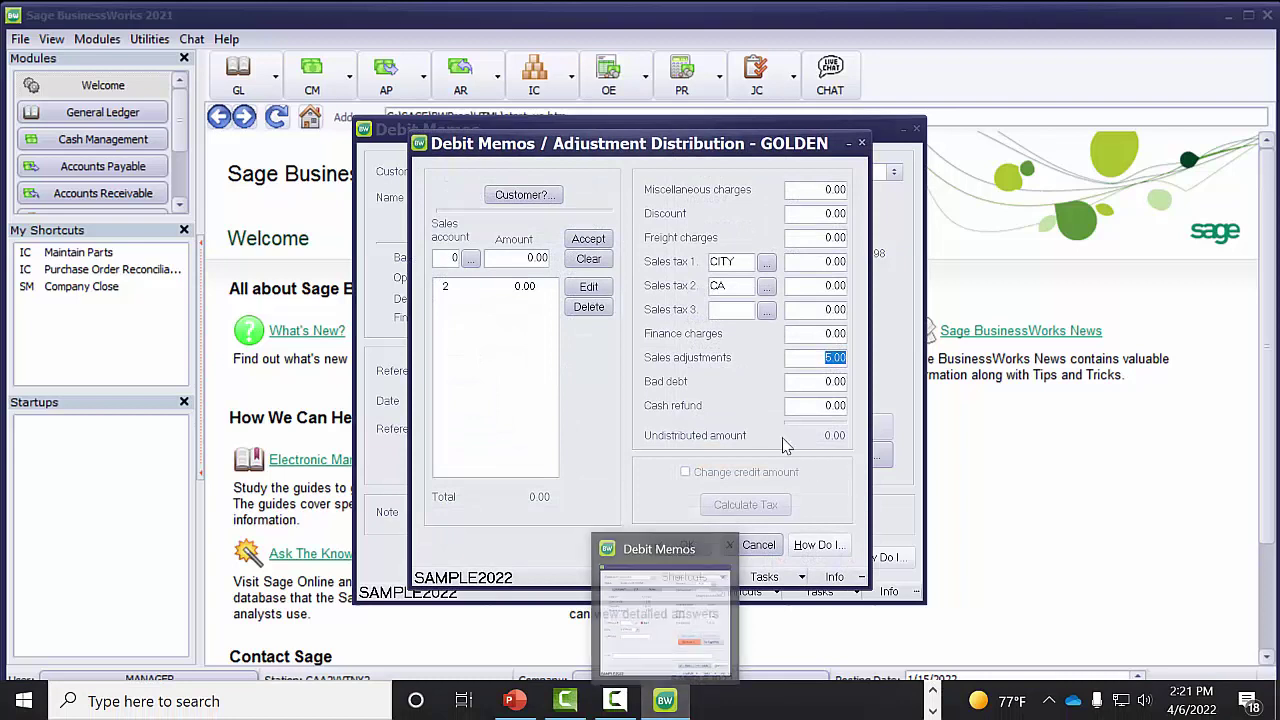
text(0)
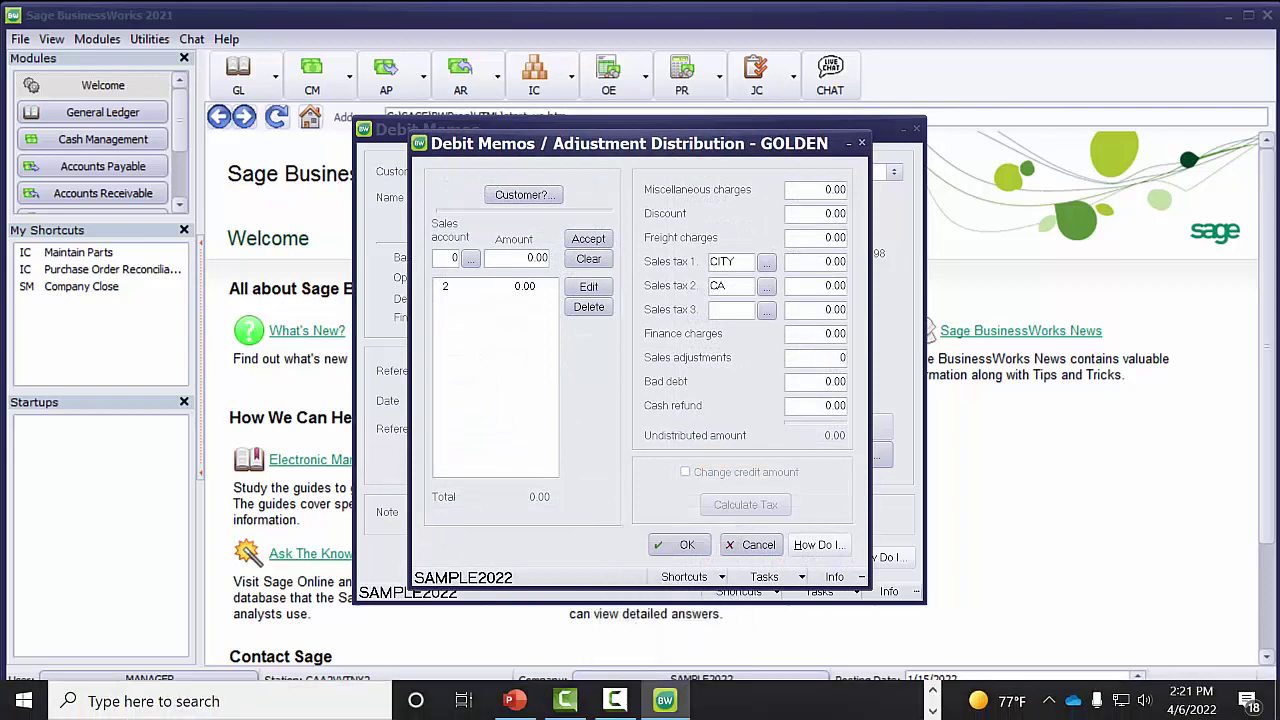
click(828, 286)
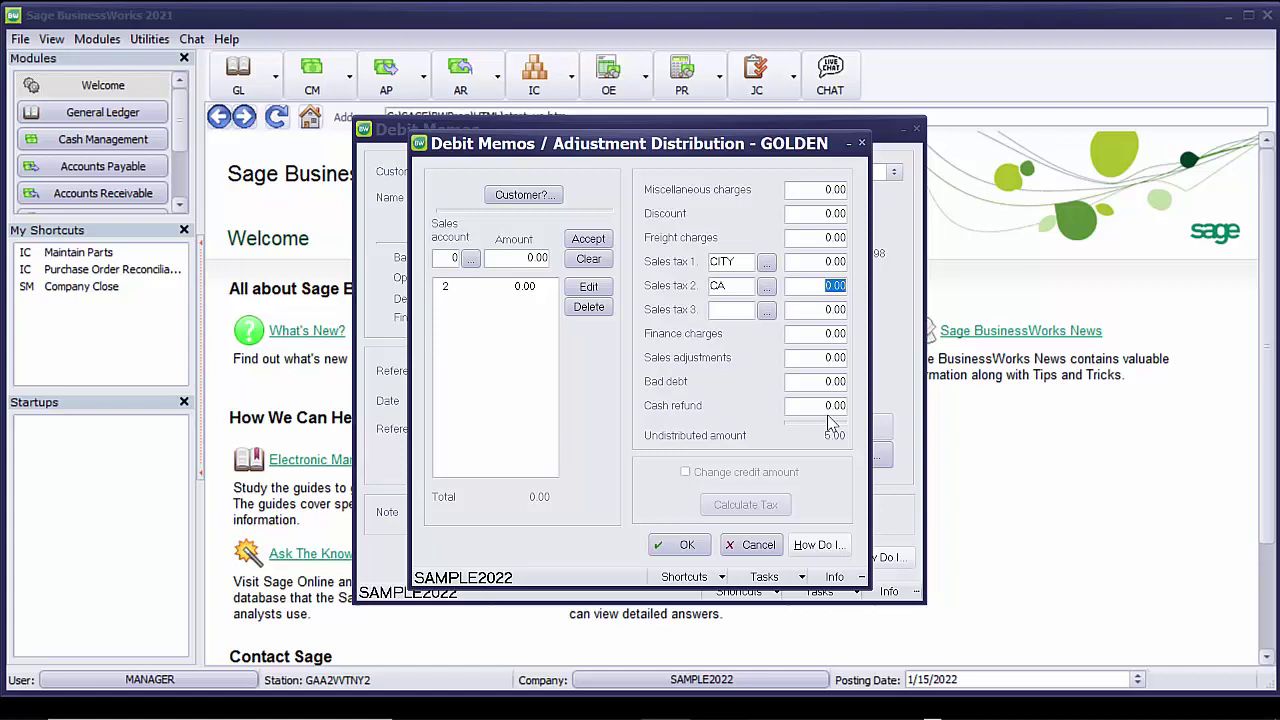
text(5.00)
key(Tab)
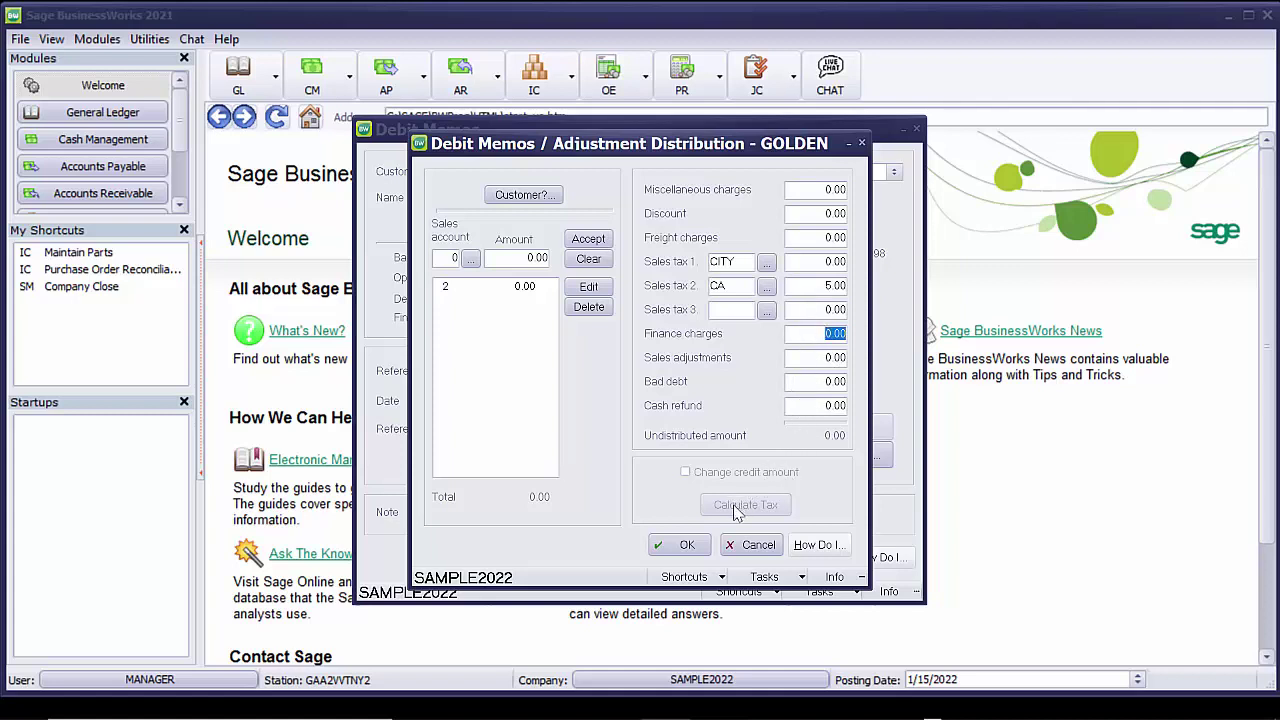
click(705, 544)
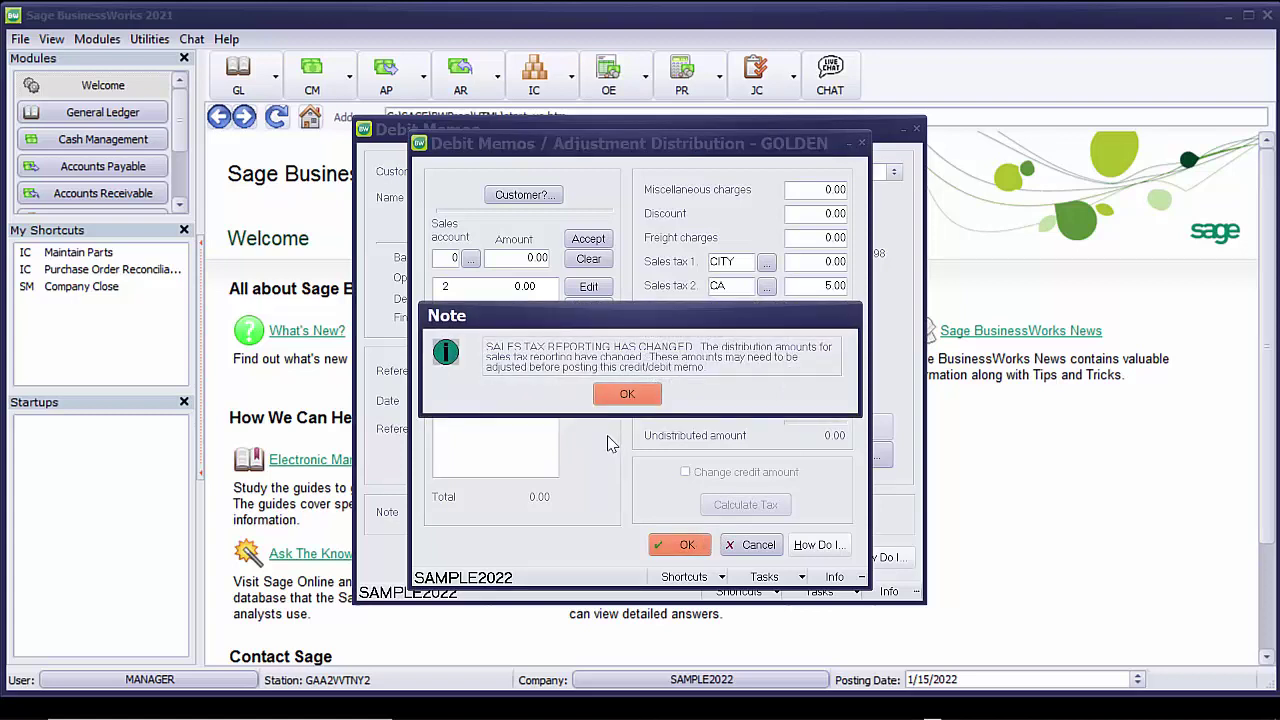
click(630, 394)
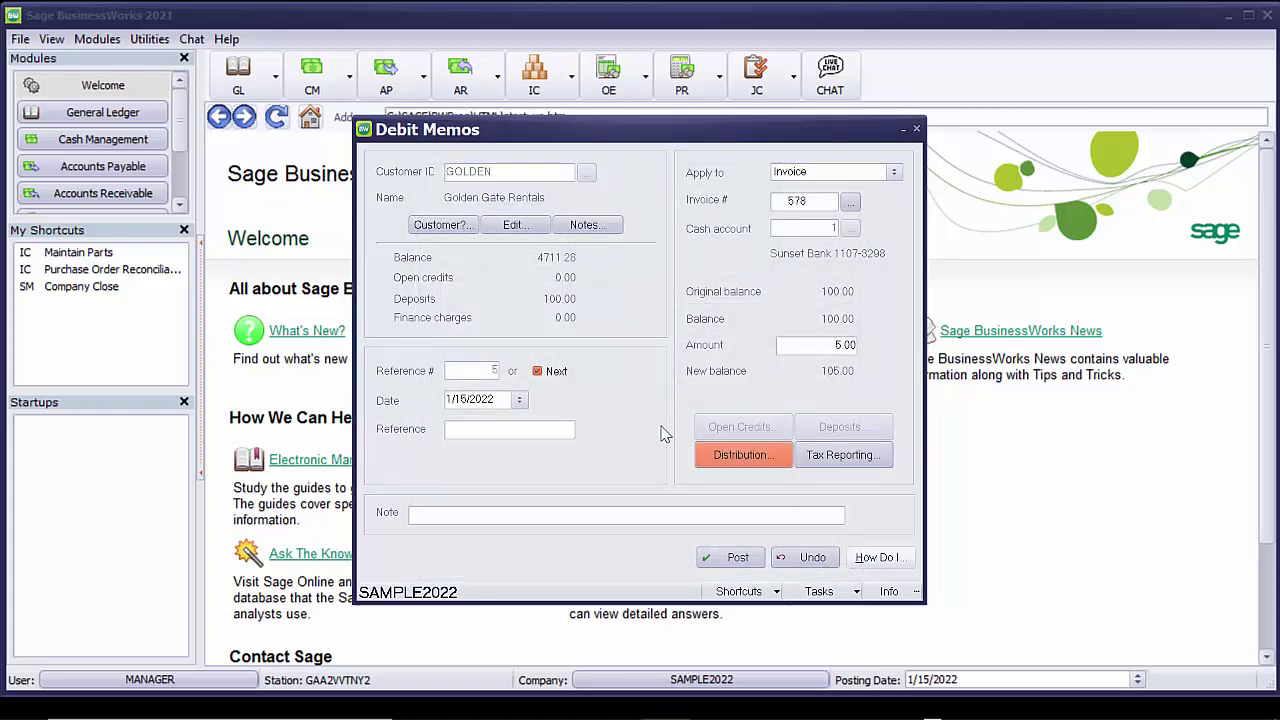
Review the CA taxable and non-taxable amounts in the tax reporting details, accept them, and post the debit memo.
click(842, 466)
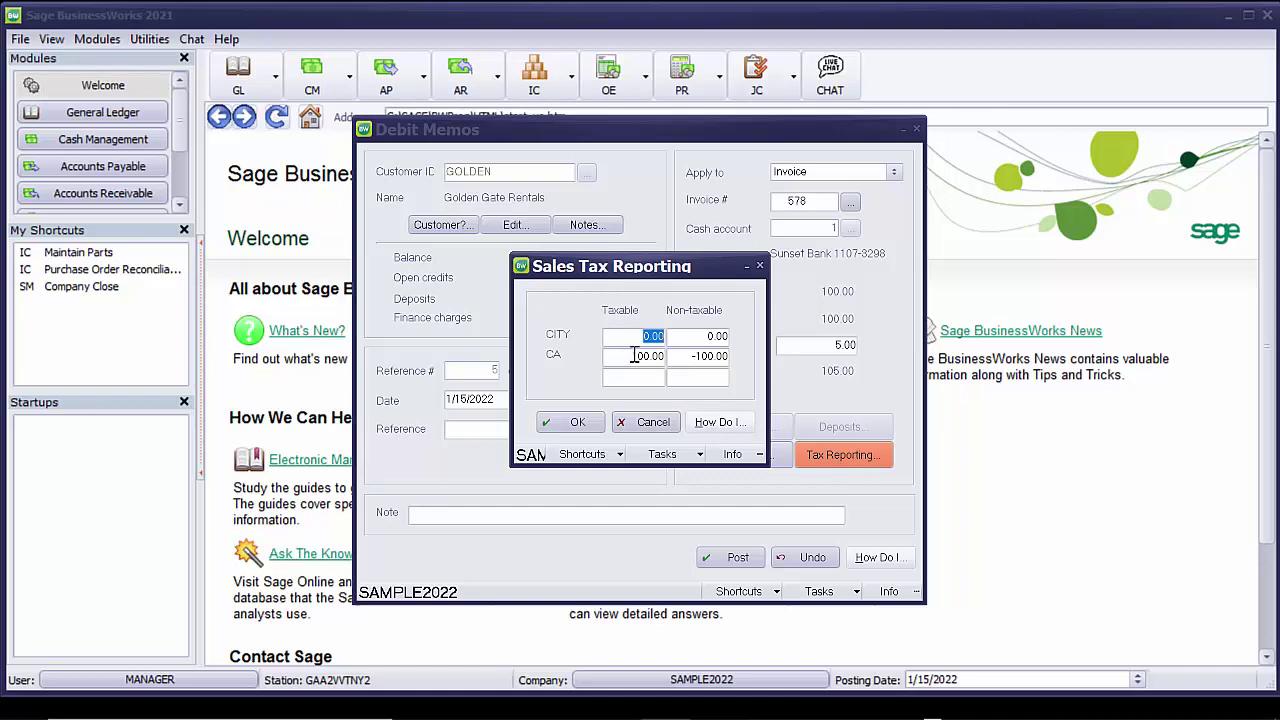
drag(634, 356, 668, 358)
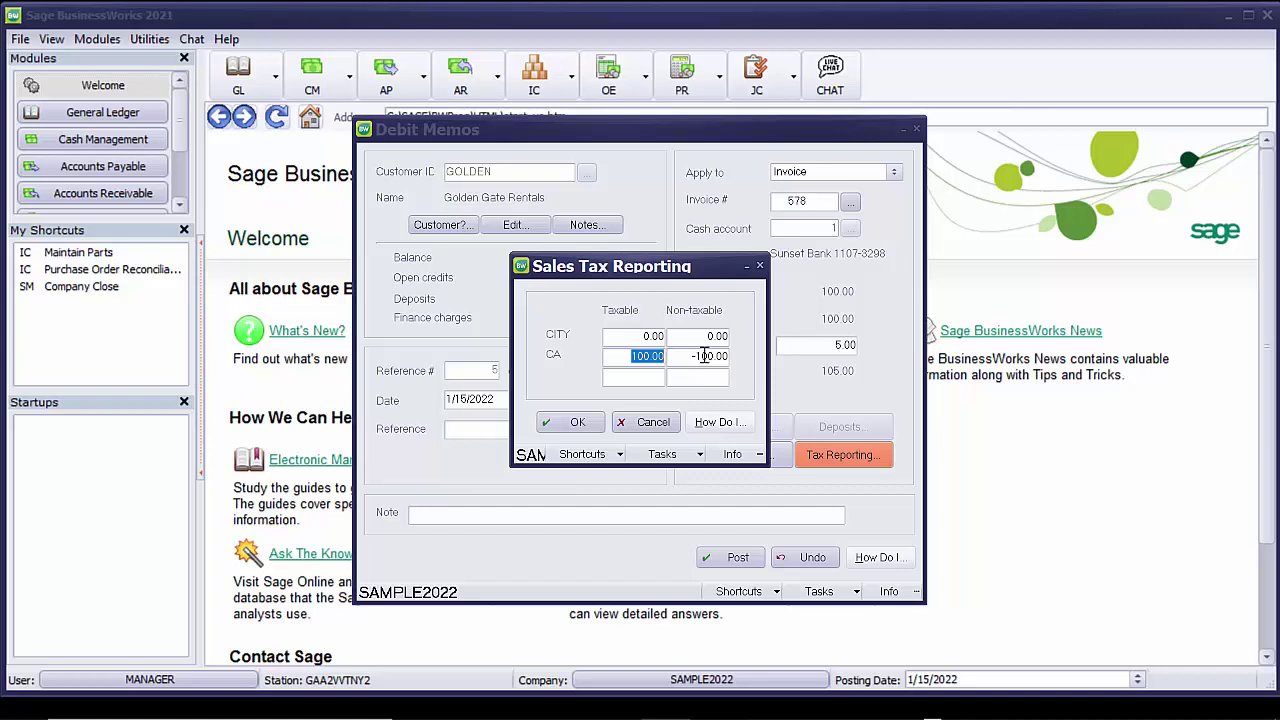
drag(690, 357, 731, 356)
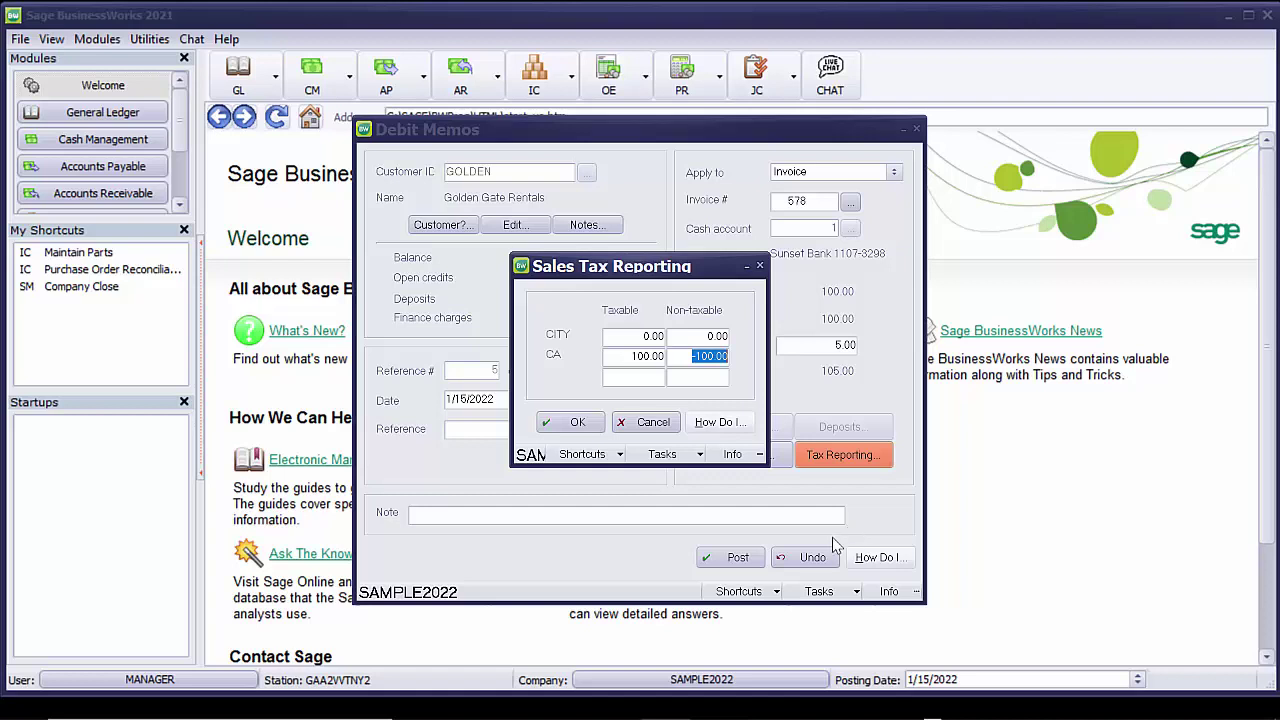
click(598, 419)
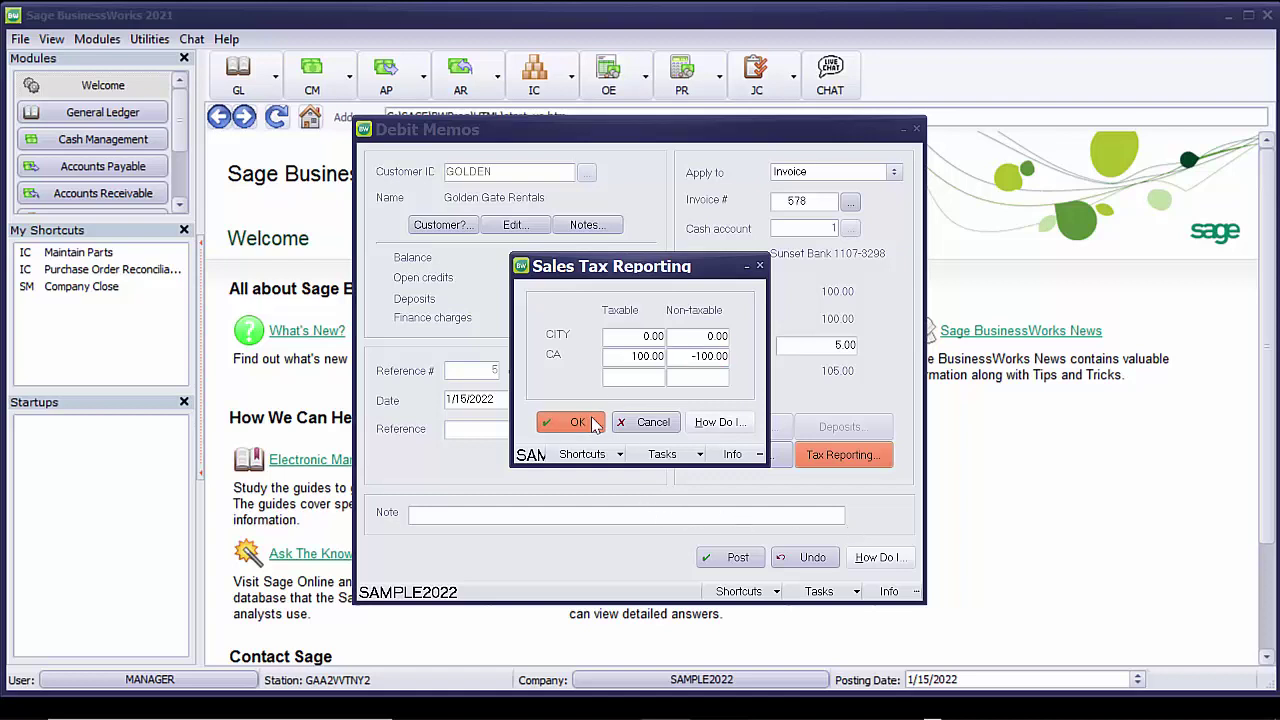
click(712, 558)
Preview the detailed Sales Tax Report for January 2022 transactions and examine the CA entries for invoice 578 and debit memo DR5.
click(461, 75)
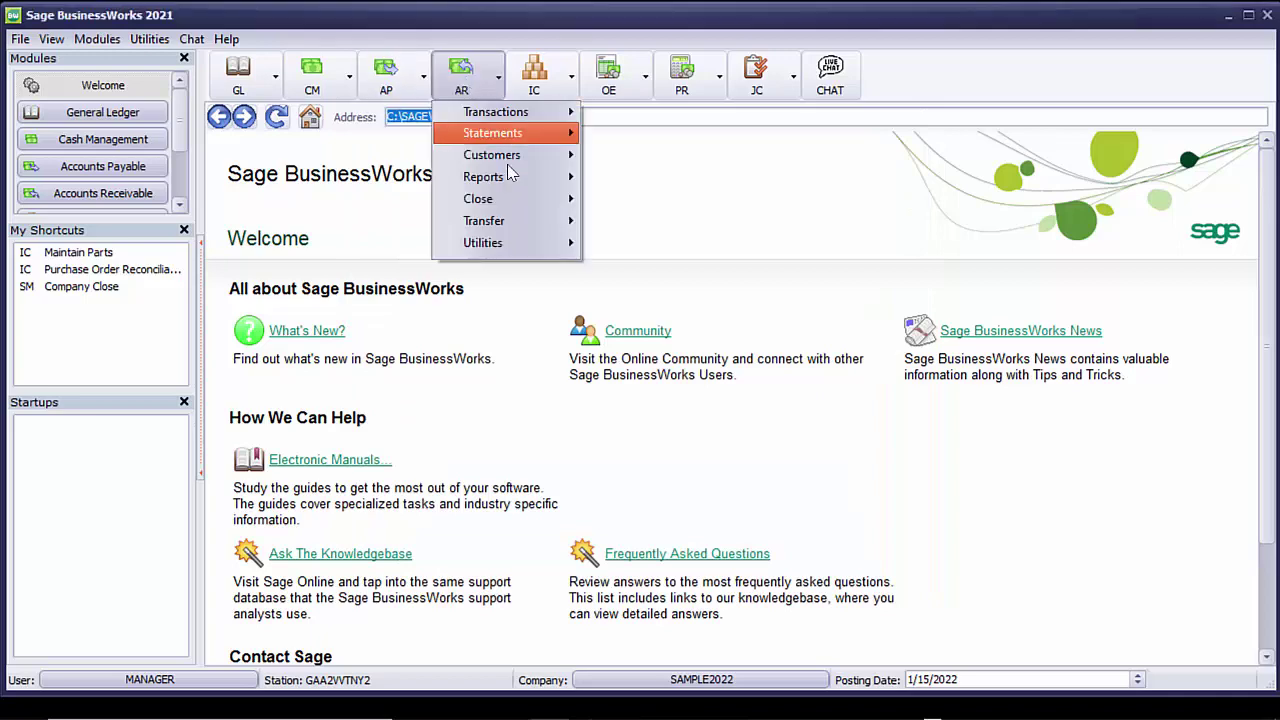
mouse_move(505, 180)
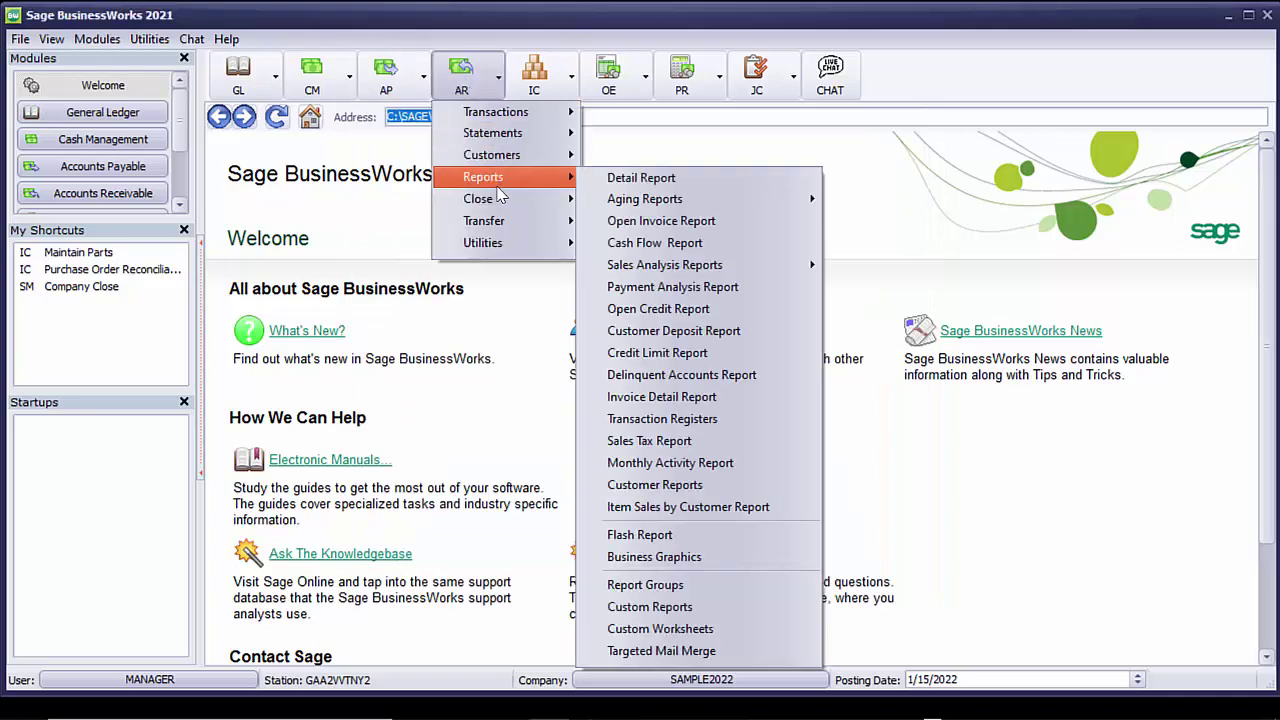
click(673, 441)
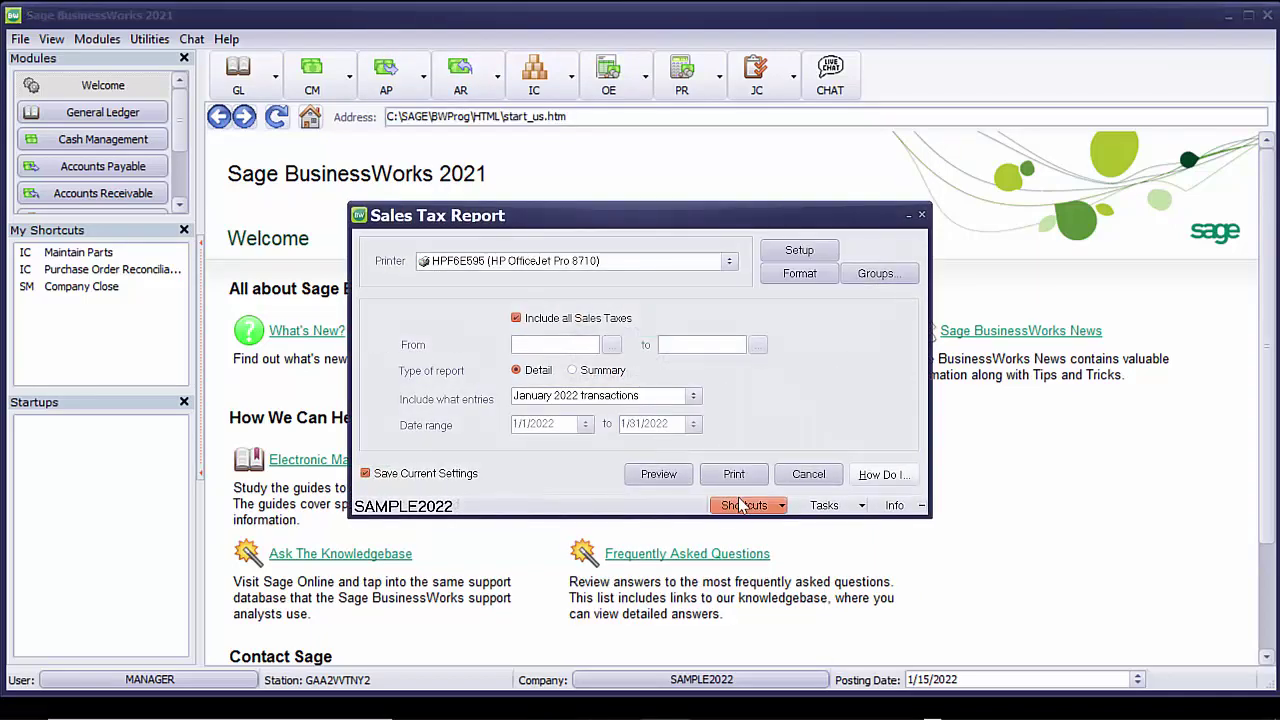
click(682, 484)
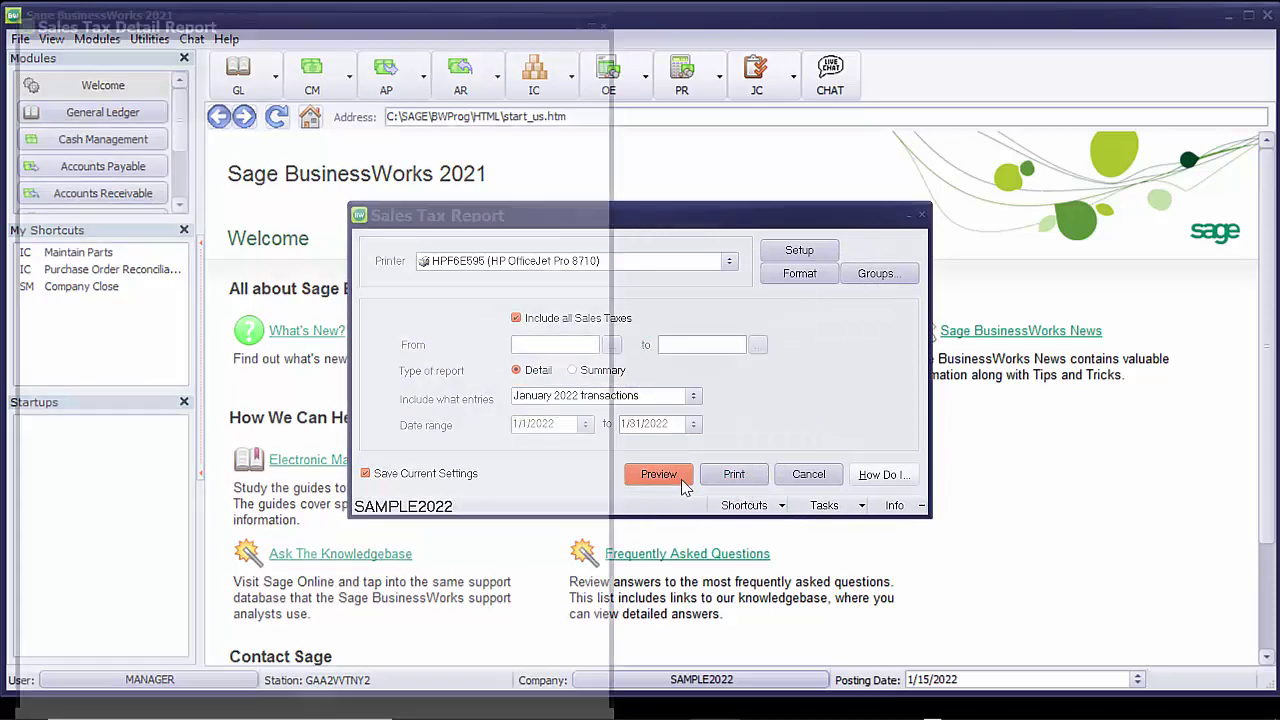
click(413, 204)
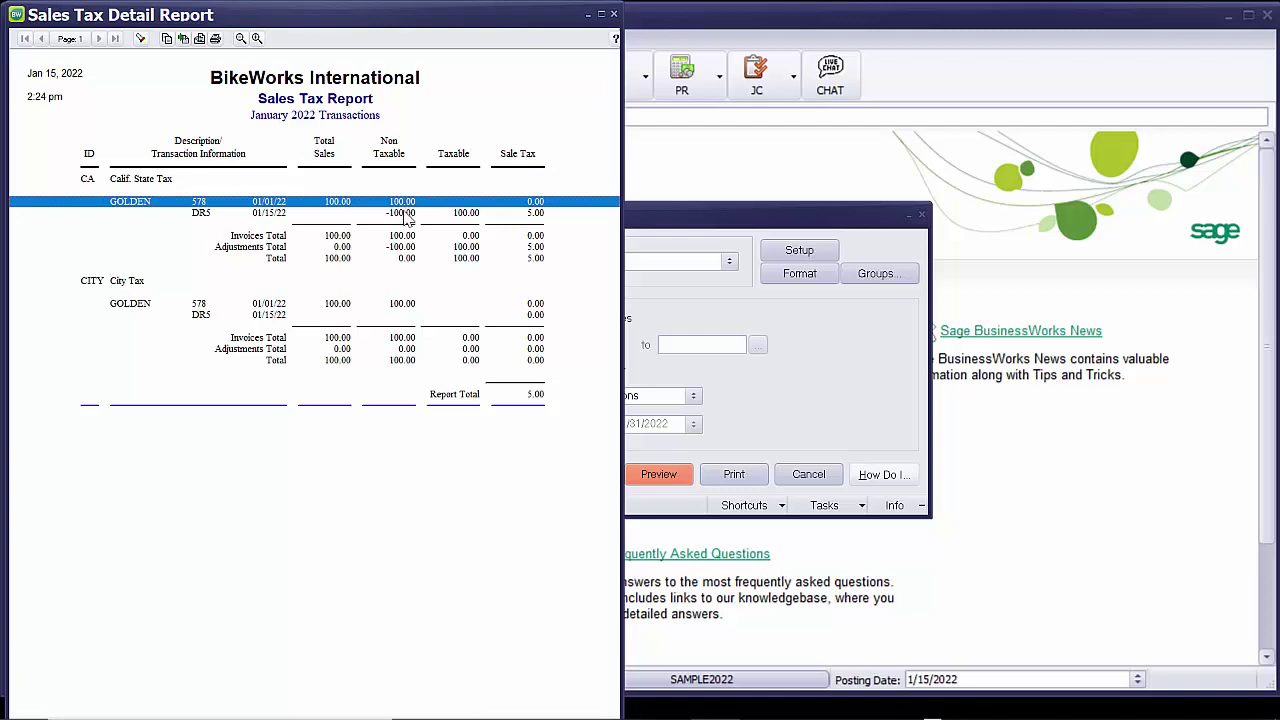
click(407, 214)
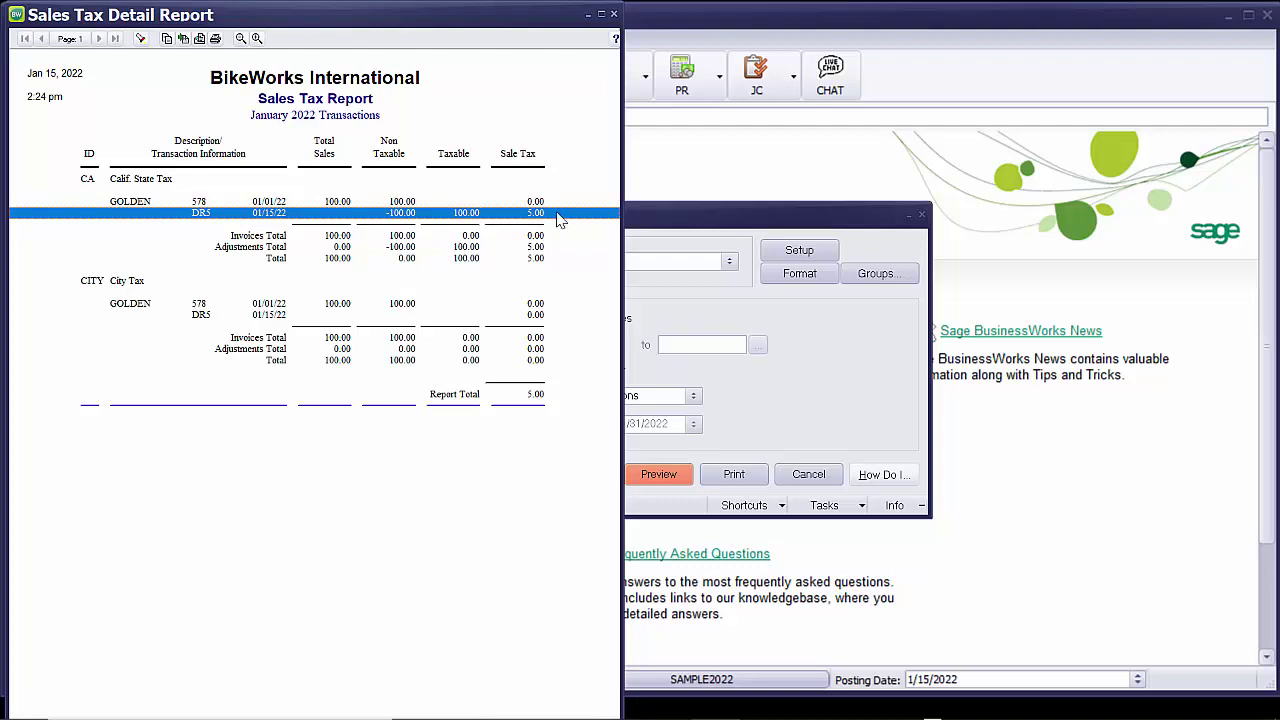
click(463, 262)
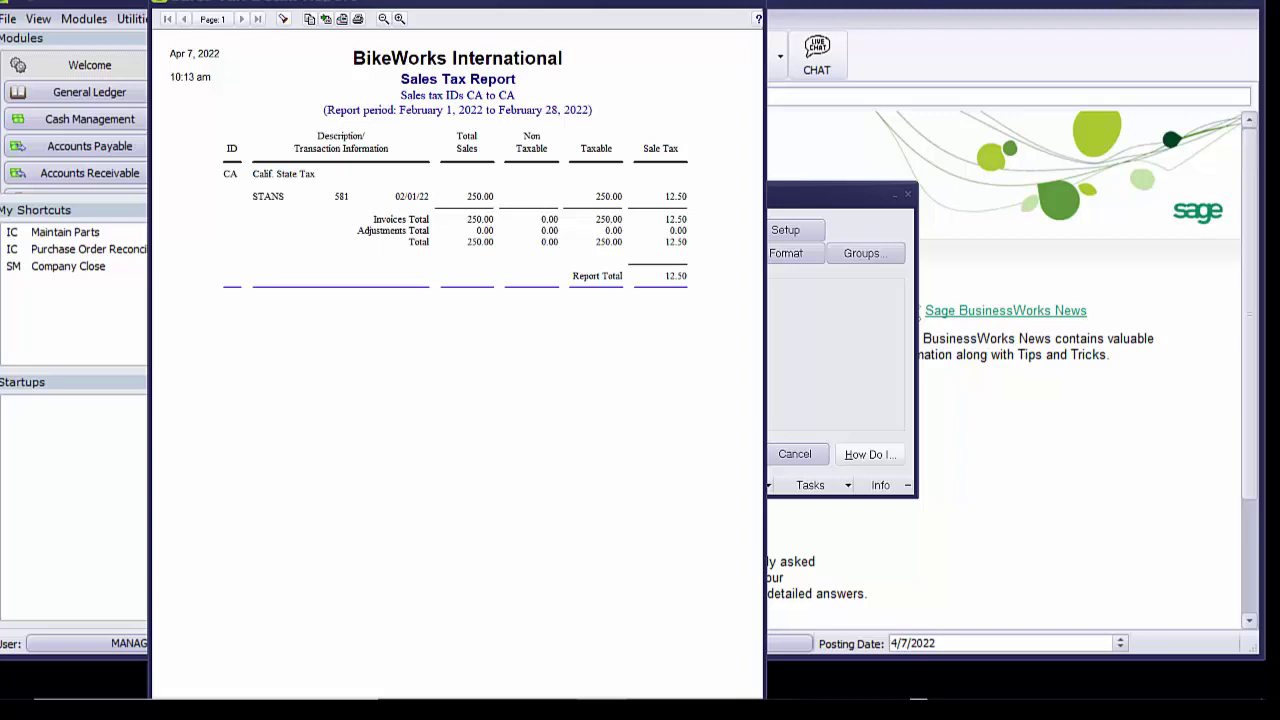
Close the February sales tax report after checking invoice 581, and start a credit memo for customer Stan's Cyclery.
click(449, 202)
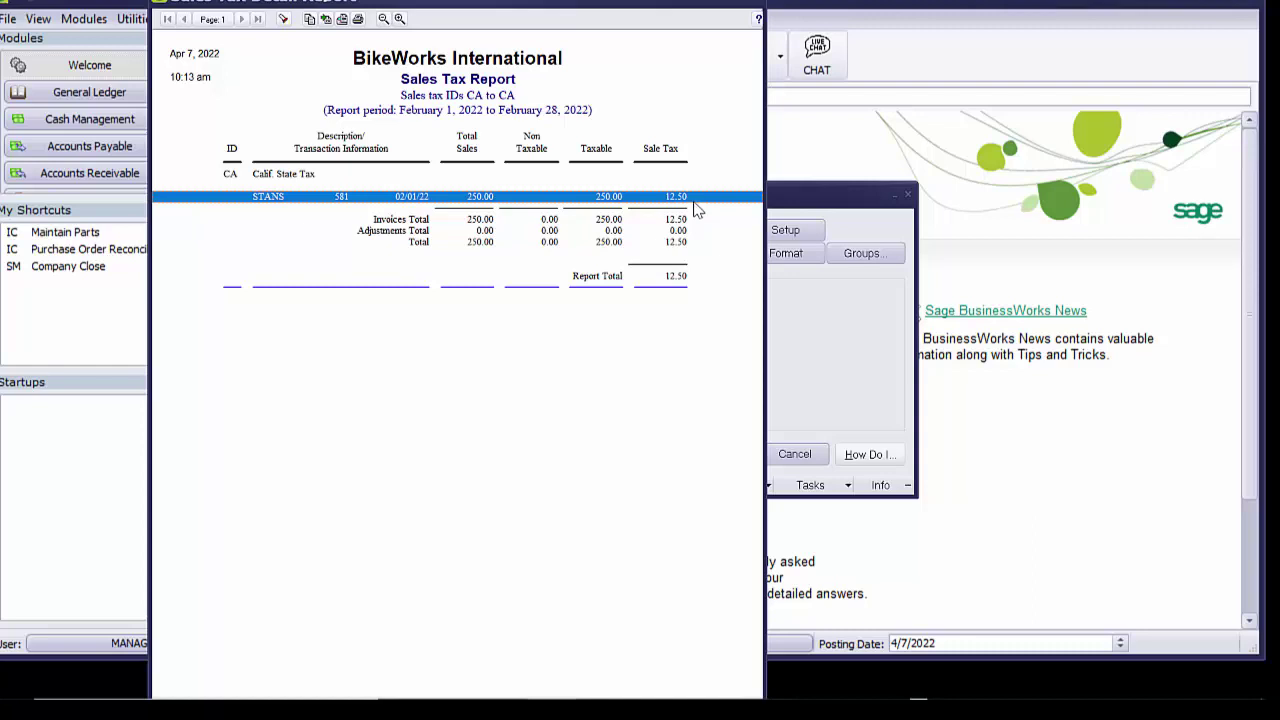
click(760, 3)
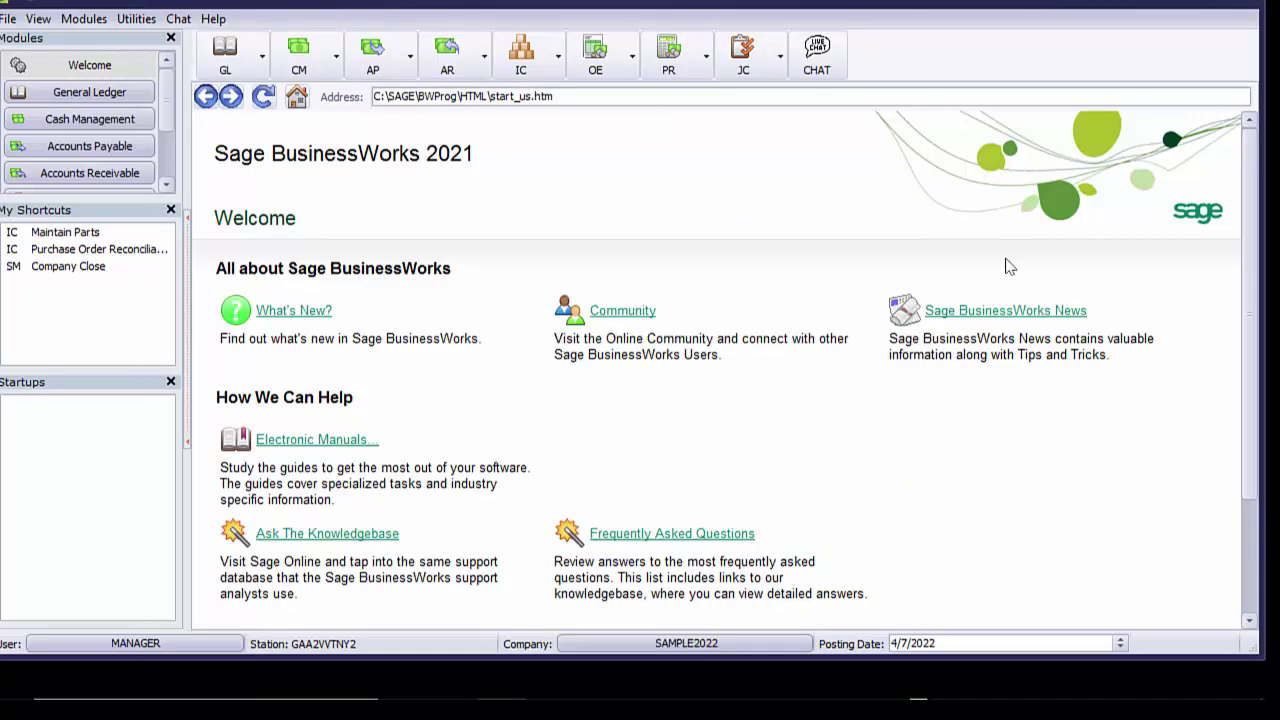
click(452, 62)
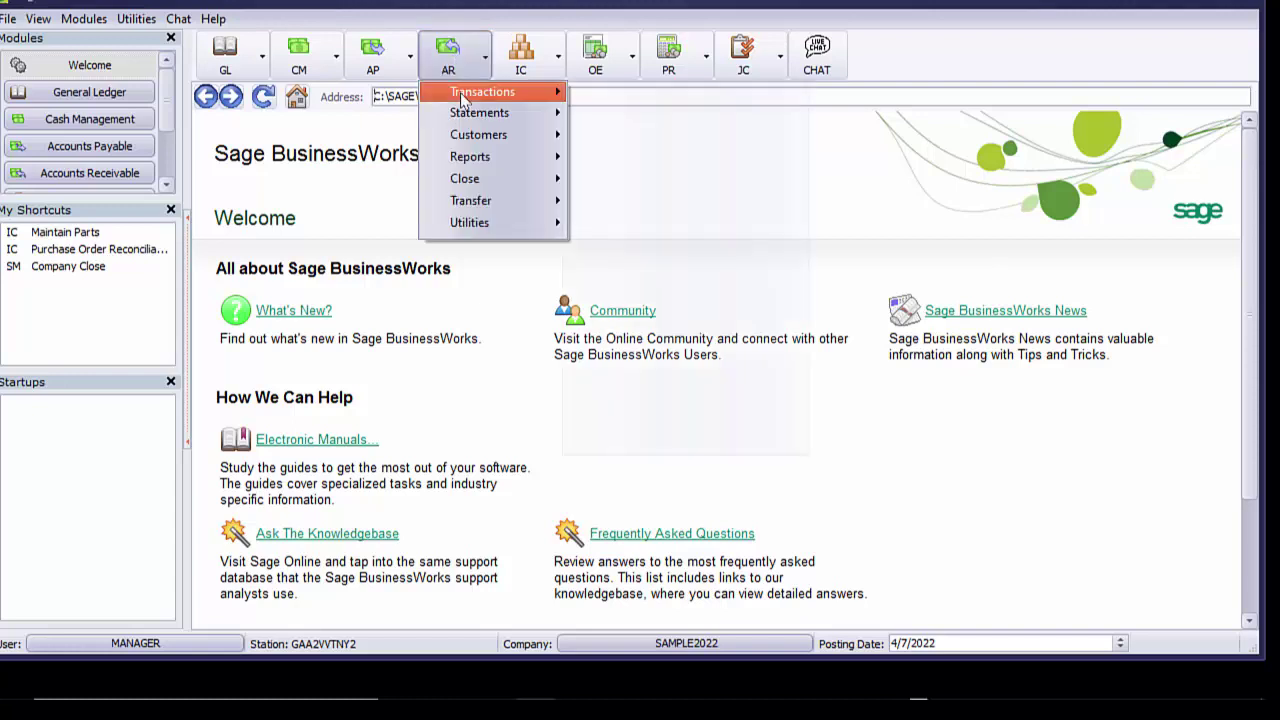
mouse_move(464, 96)
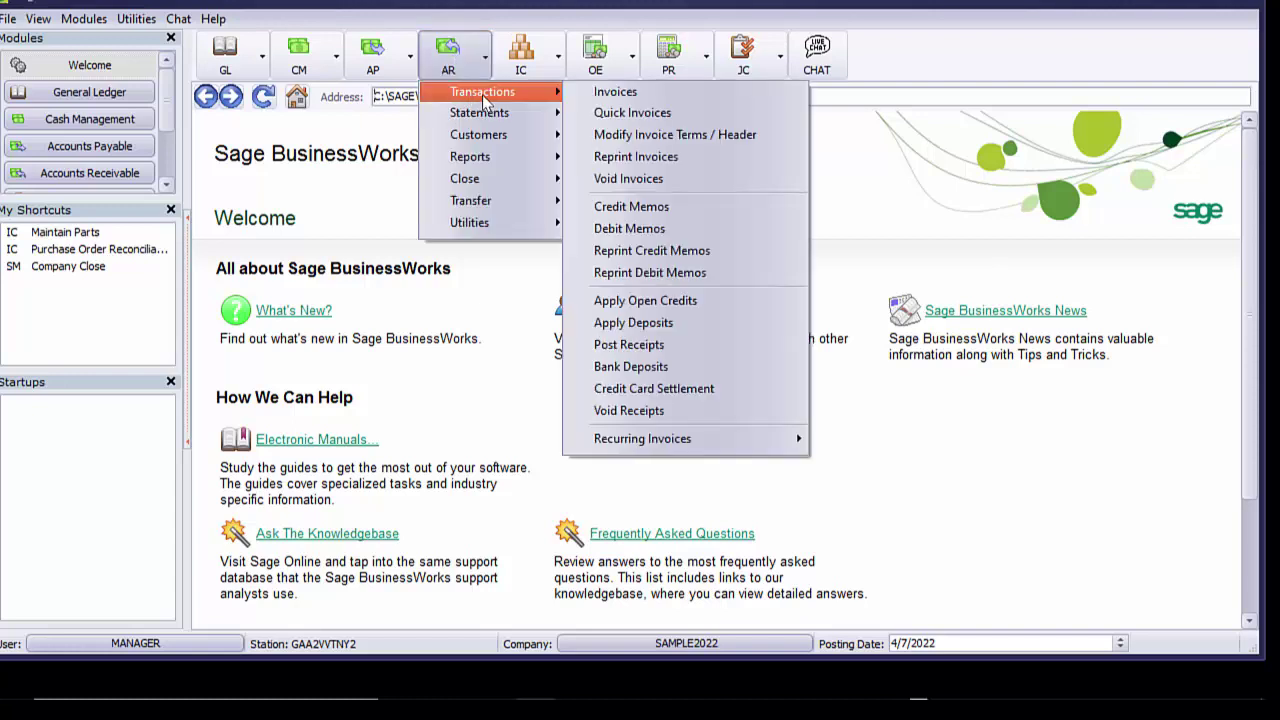
click(628, 206)
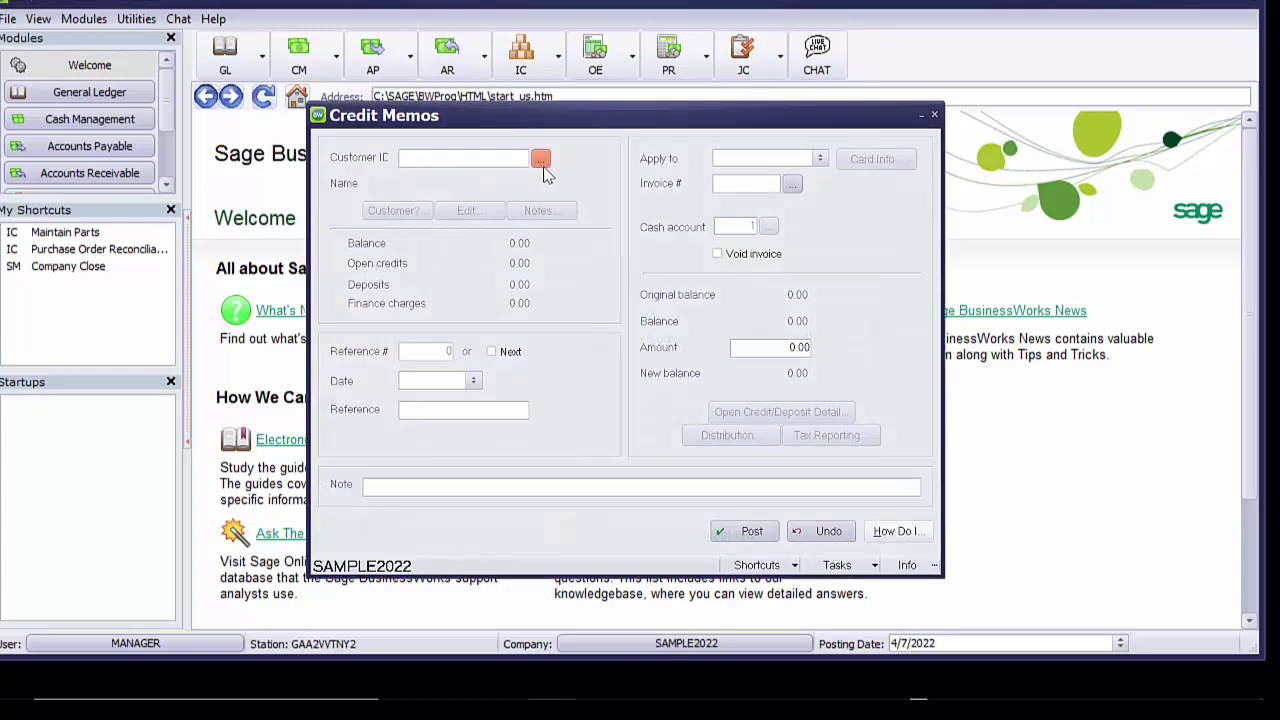
click(533, 158)
click(203, 265)
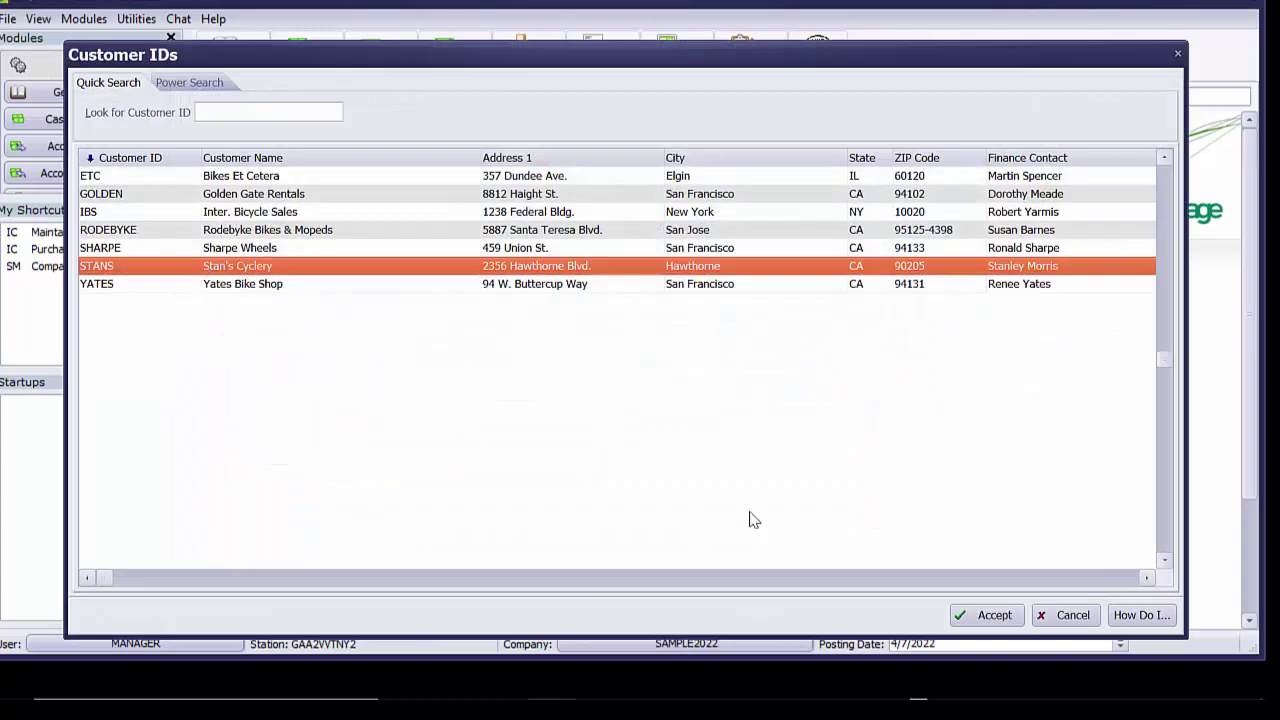
click(984, 615)
Apply the credit memo to invoice 581 with an amount of 12.50.
click(820, 158)
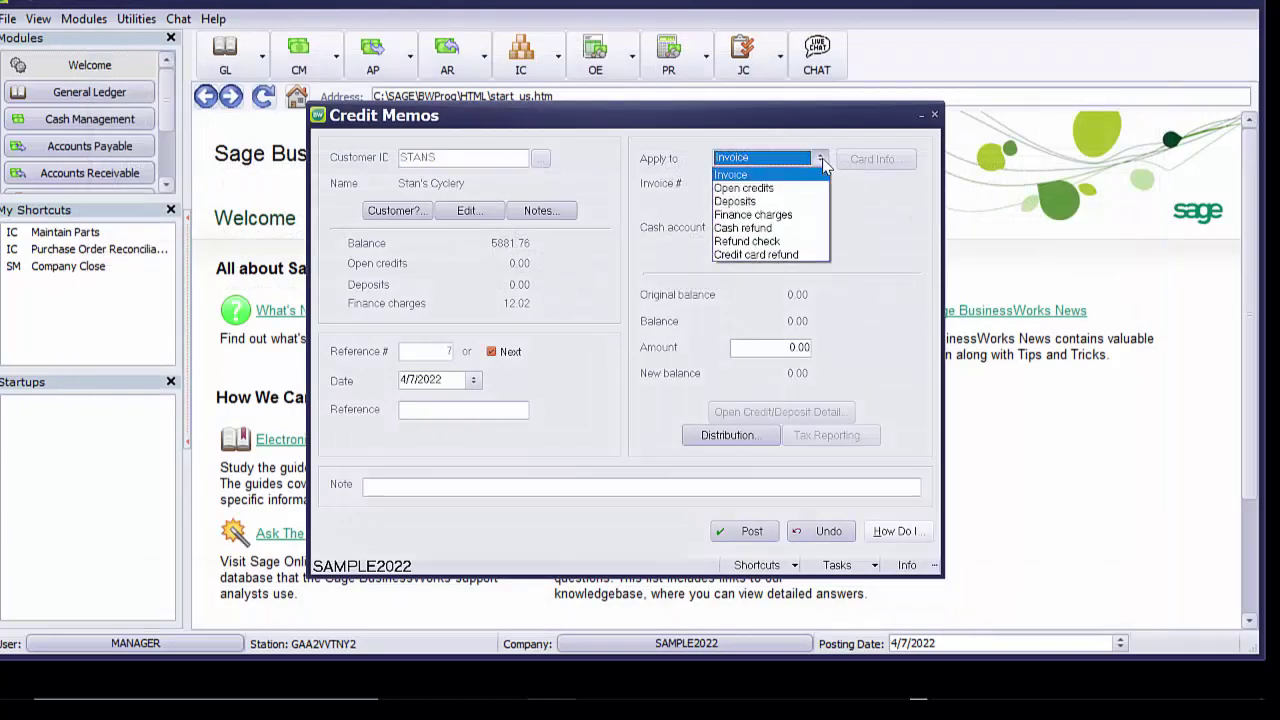
click(790, 168)
click(793, 186)
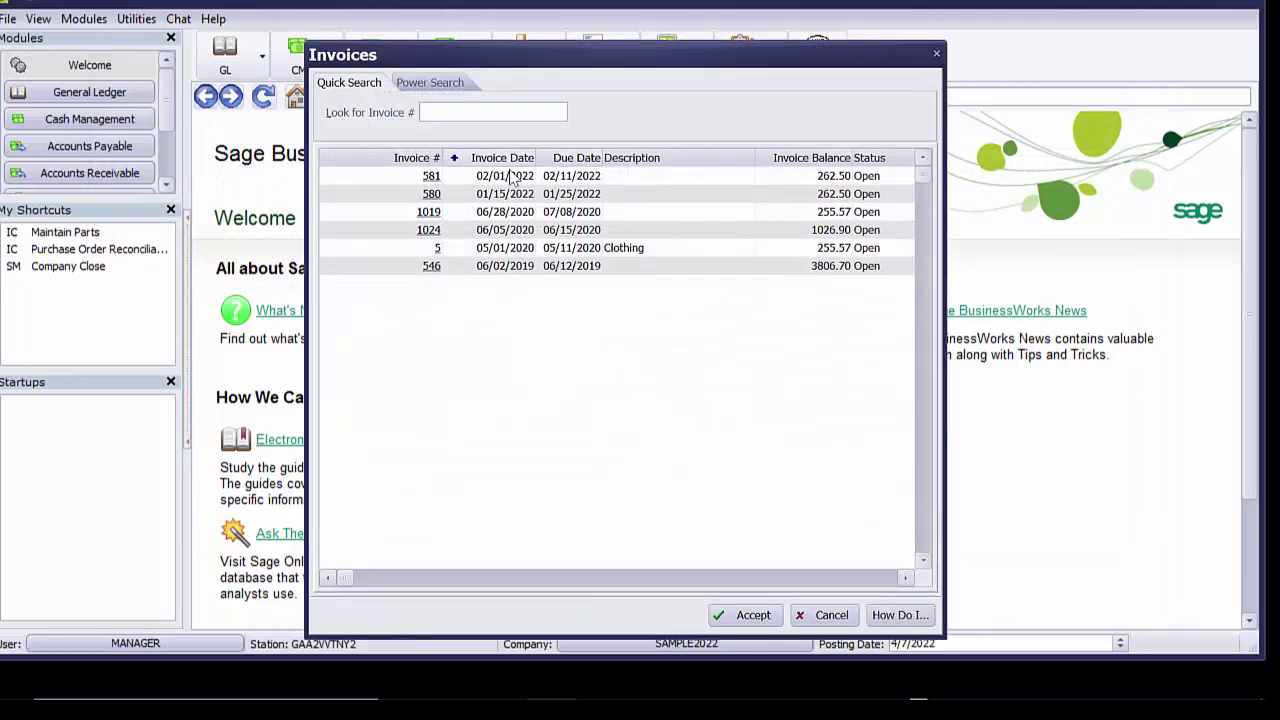
click(760, 613)
text(12.50)
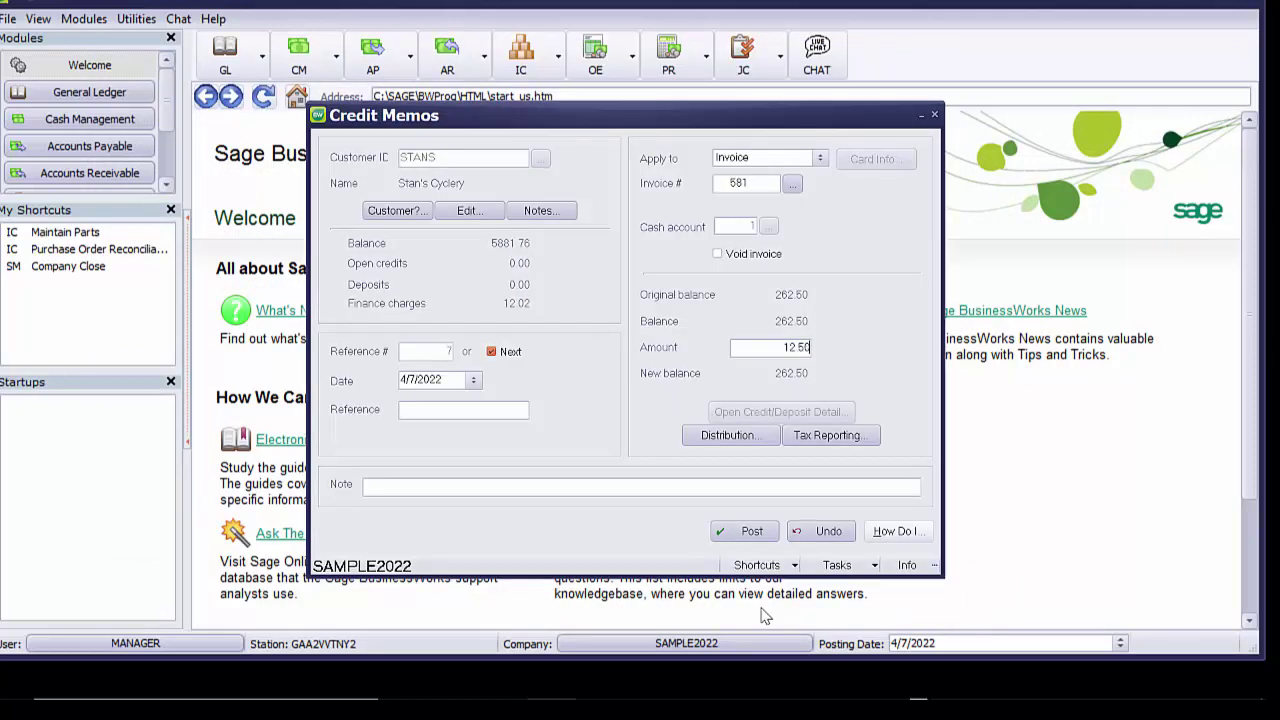
Distribute the credit memo by setting sales adjustments to 0.00 and CA sales tax 1 to 12.50.
click(737, 434)
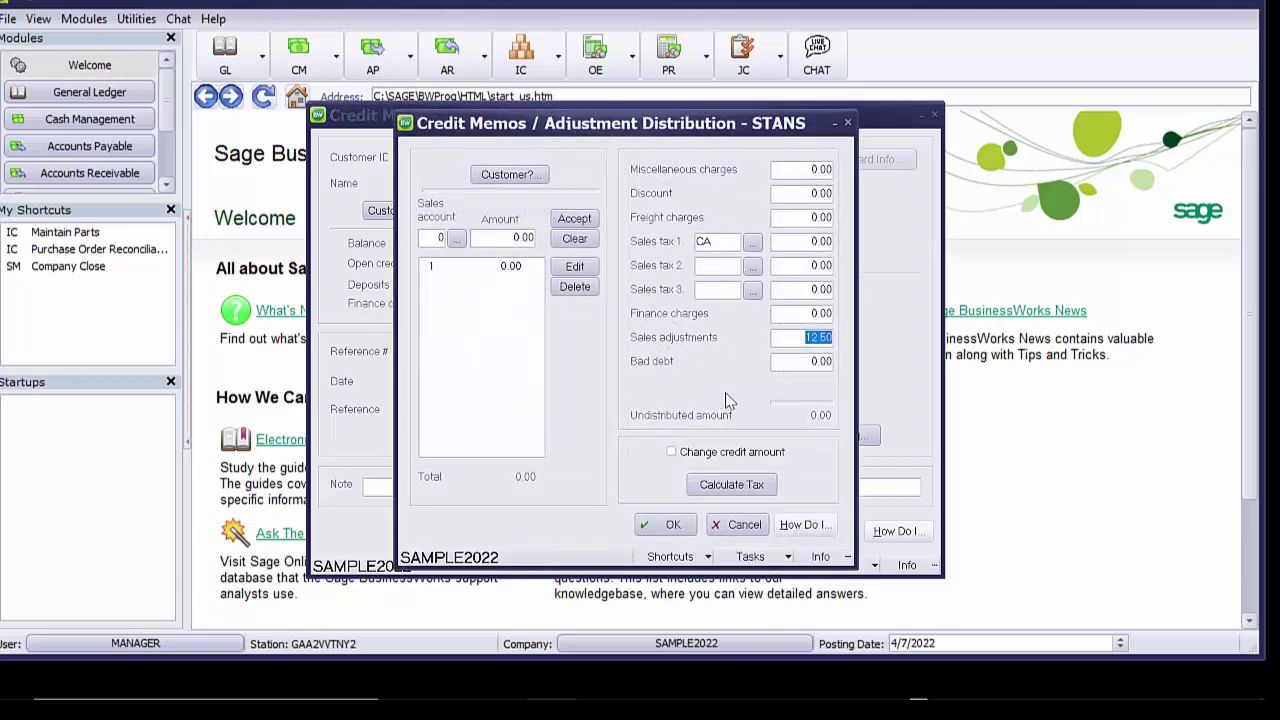
text(0.00)
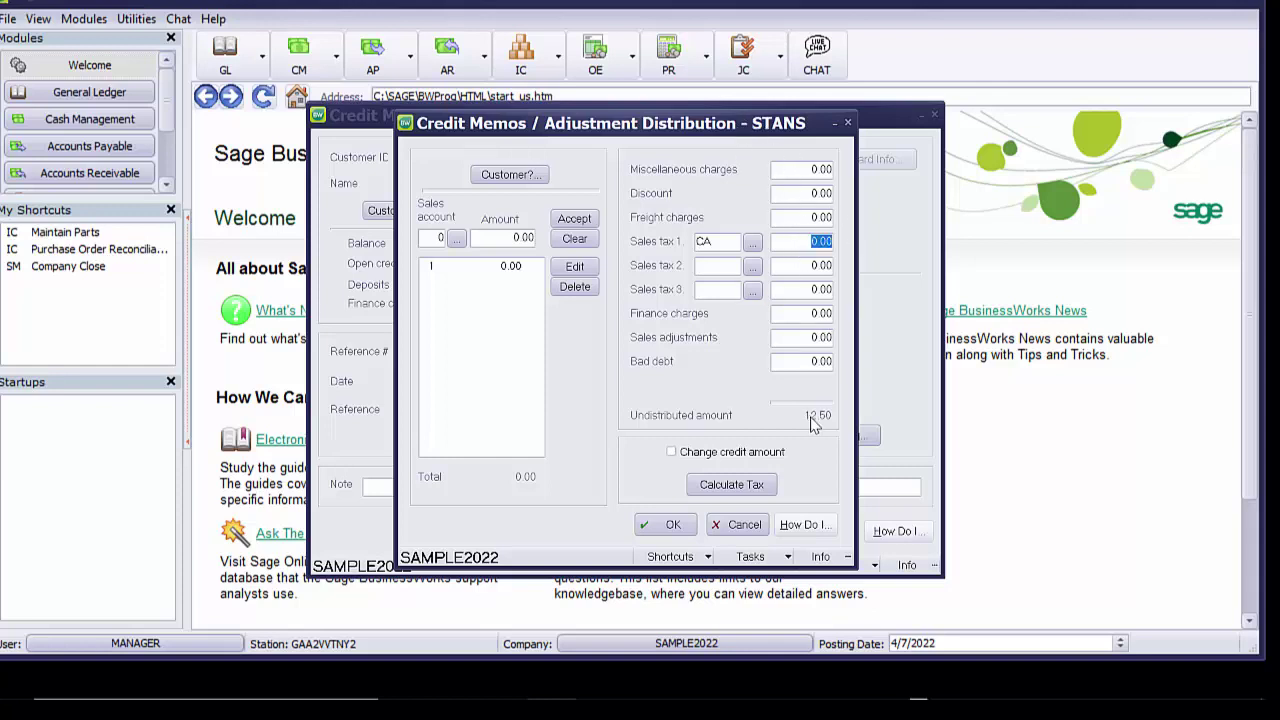
text(12.50)
click(668, 525)
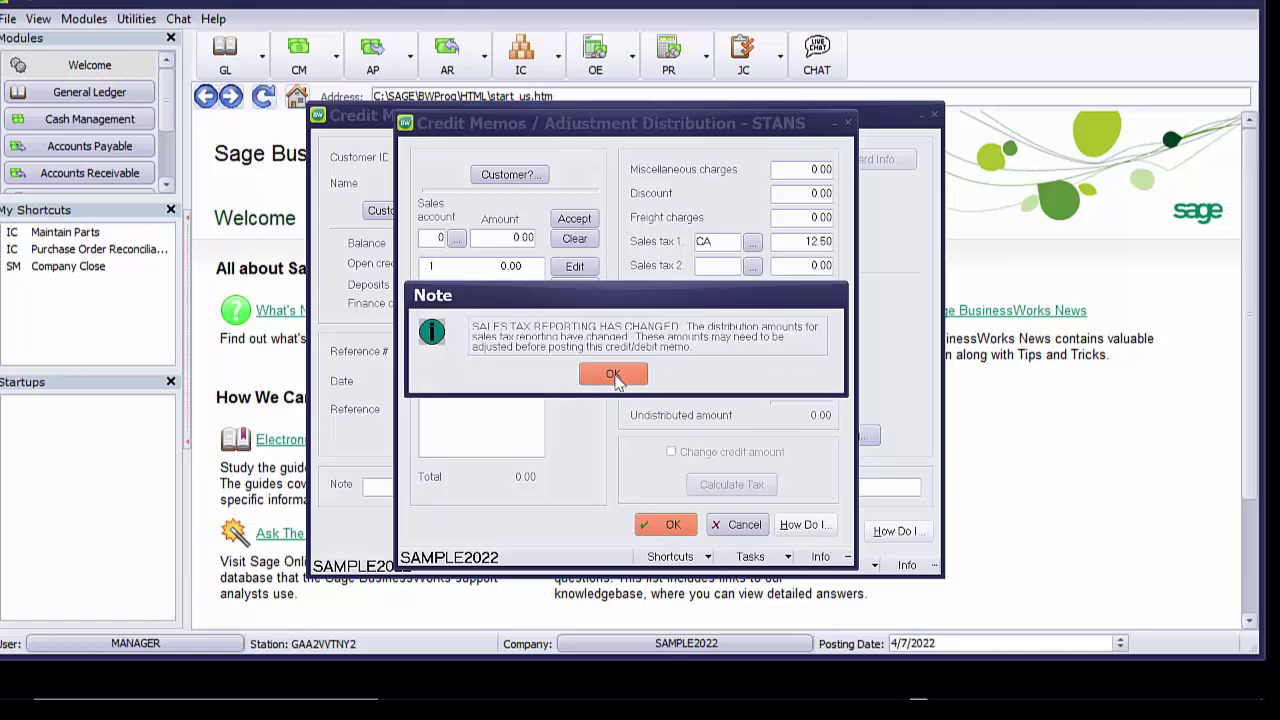
click(613, 374)
Review the CA taxable and non-taxable amounts in the tax reporting details for invoice 581 and post the credit memo.
click(845, 440)
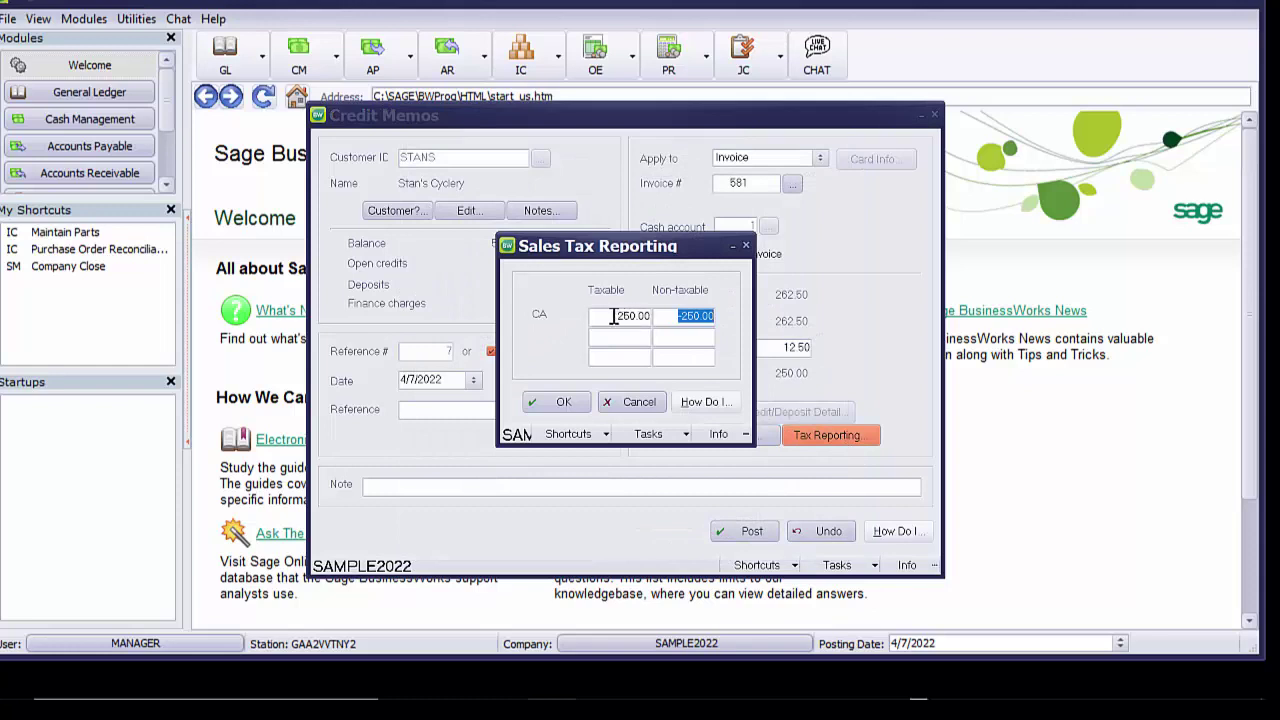
drag(614, 316, 656, 315)
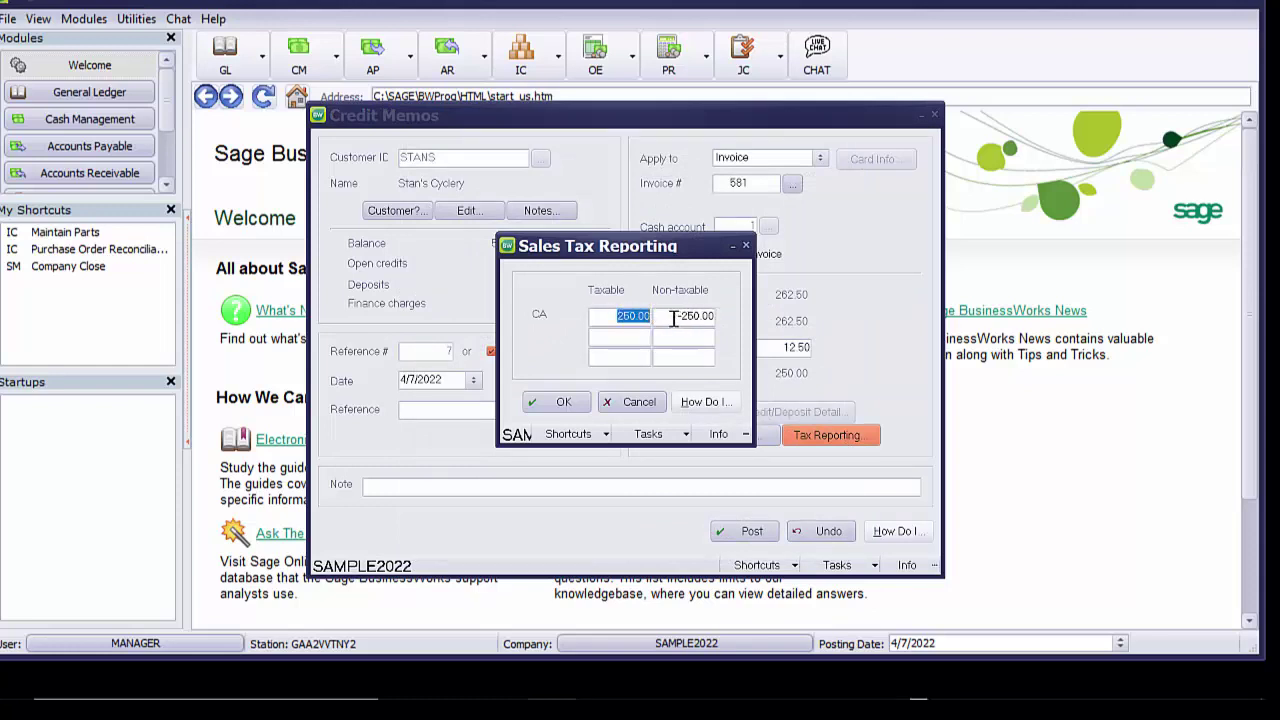
drag(670, 316, 722, 322)
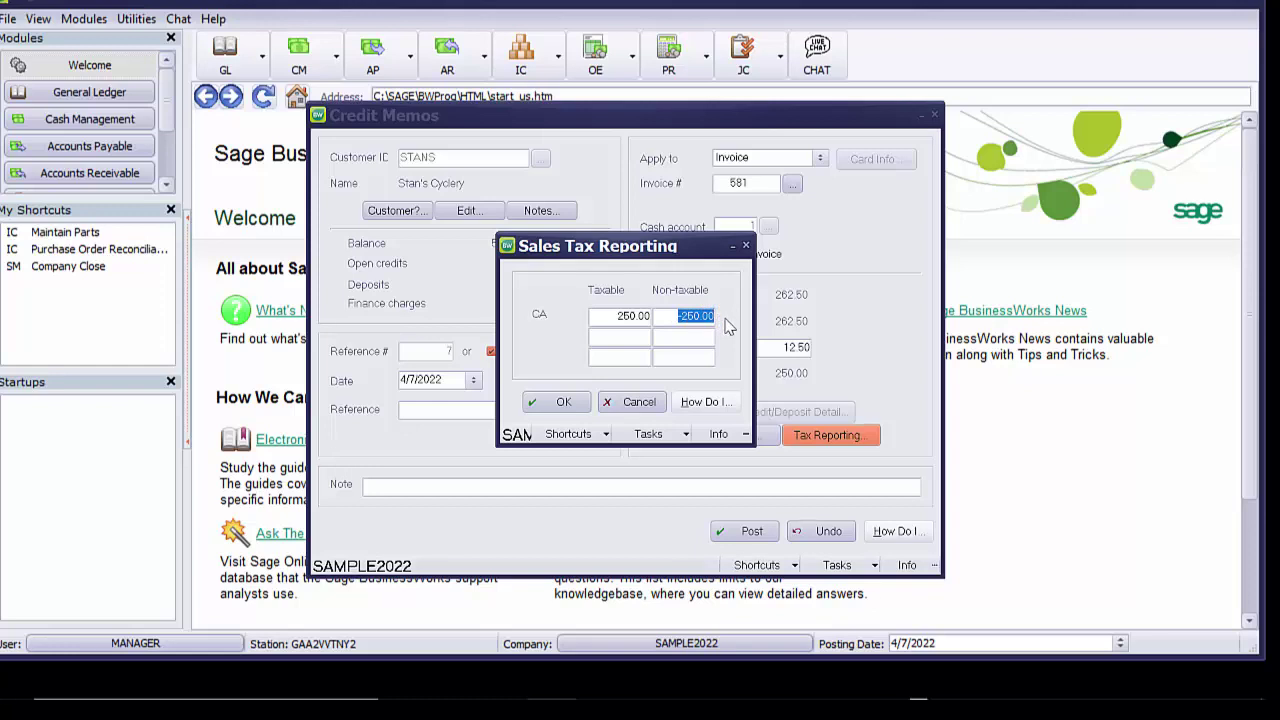
double_click(605, 316)
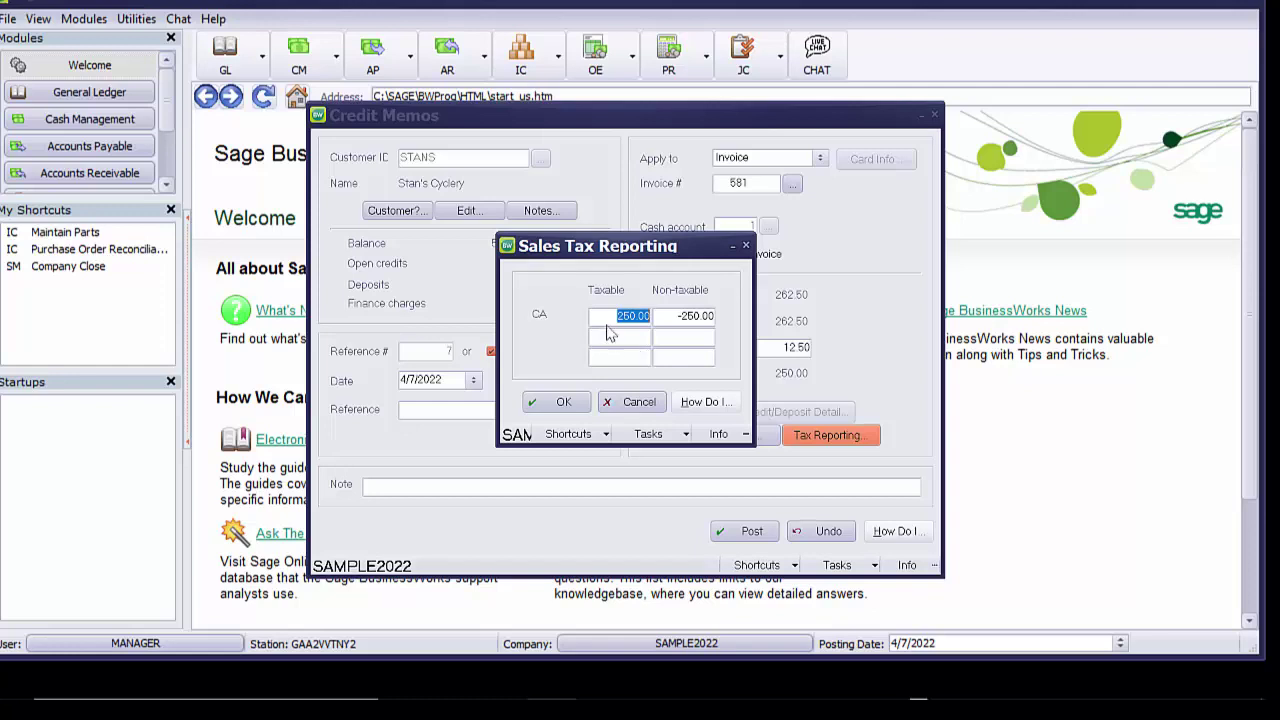
click(612, 317)
double_click(612, 317)
drag(677, 317, 716, 316)
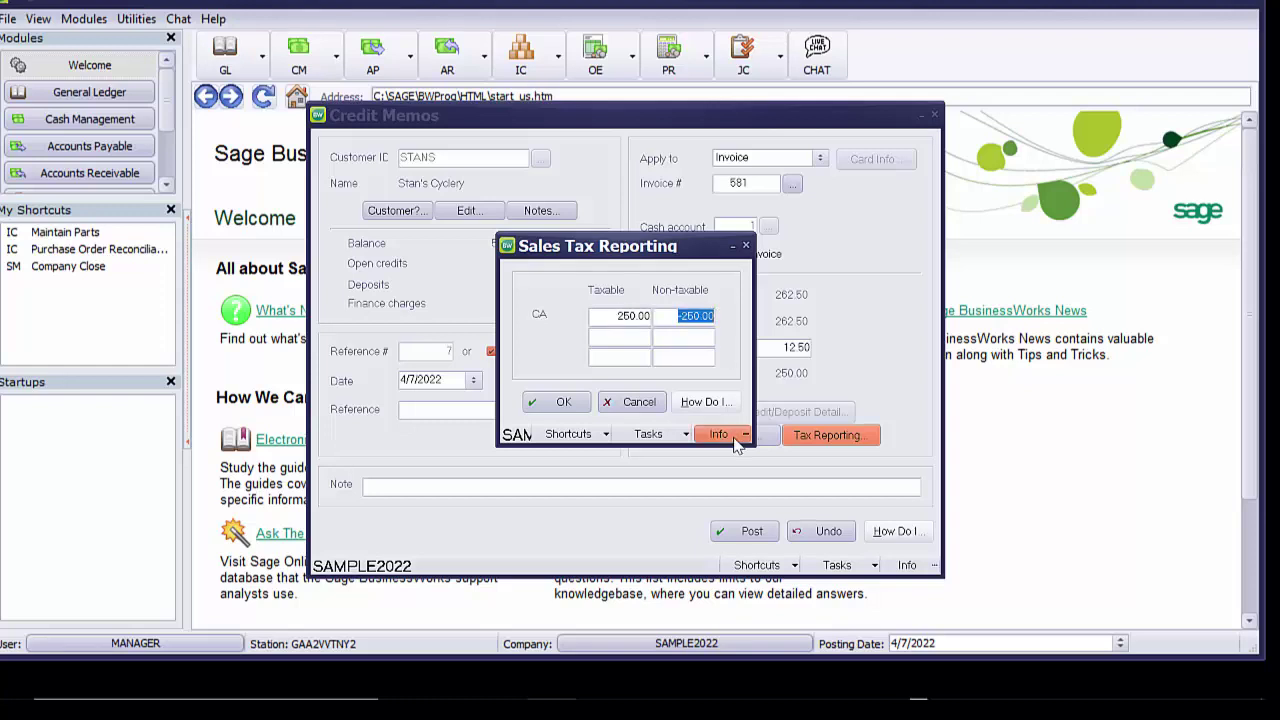
key(shift+Tab)
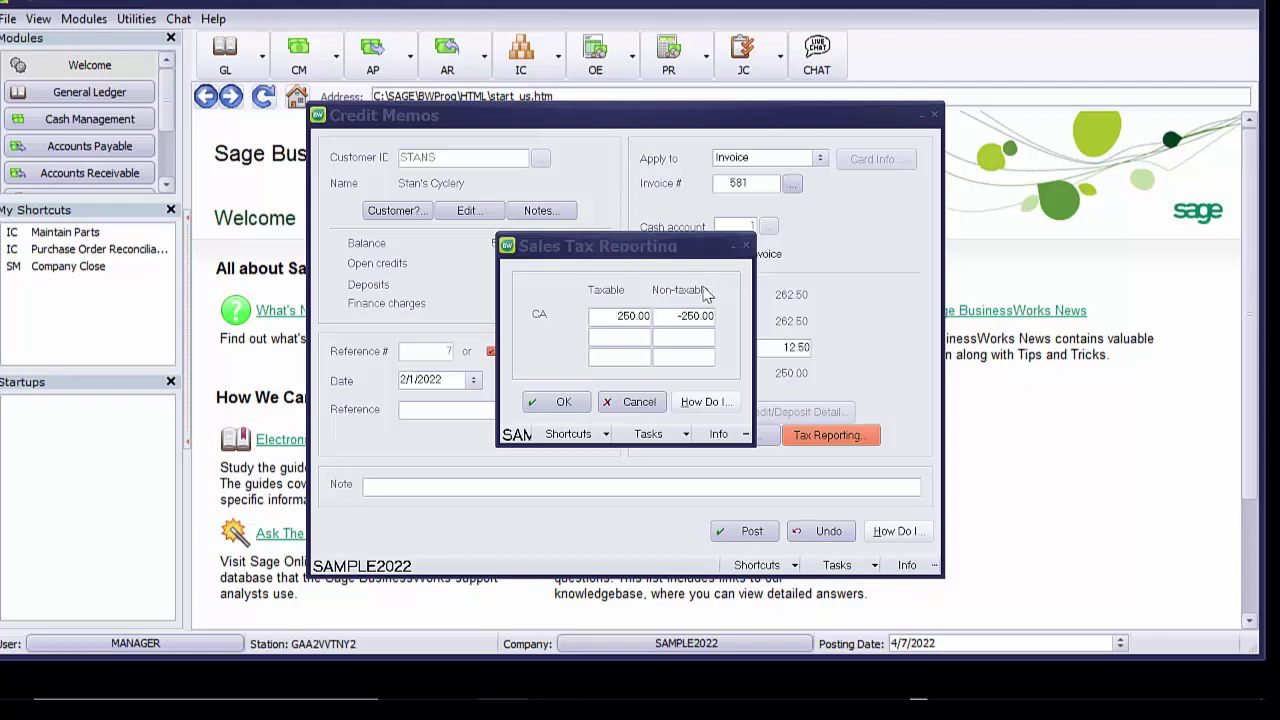
click(571, 398)
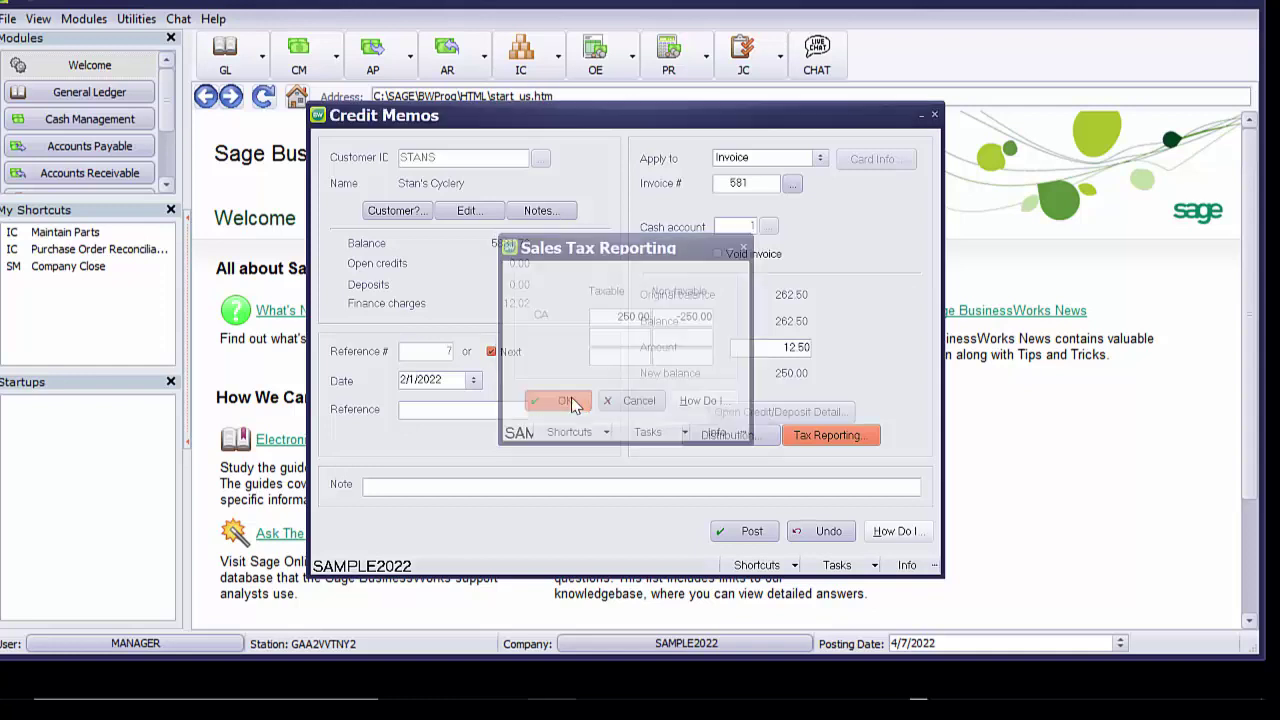
click(752, 531)
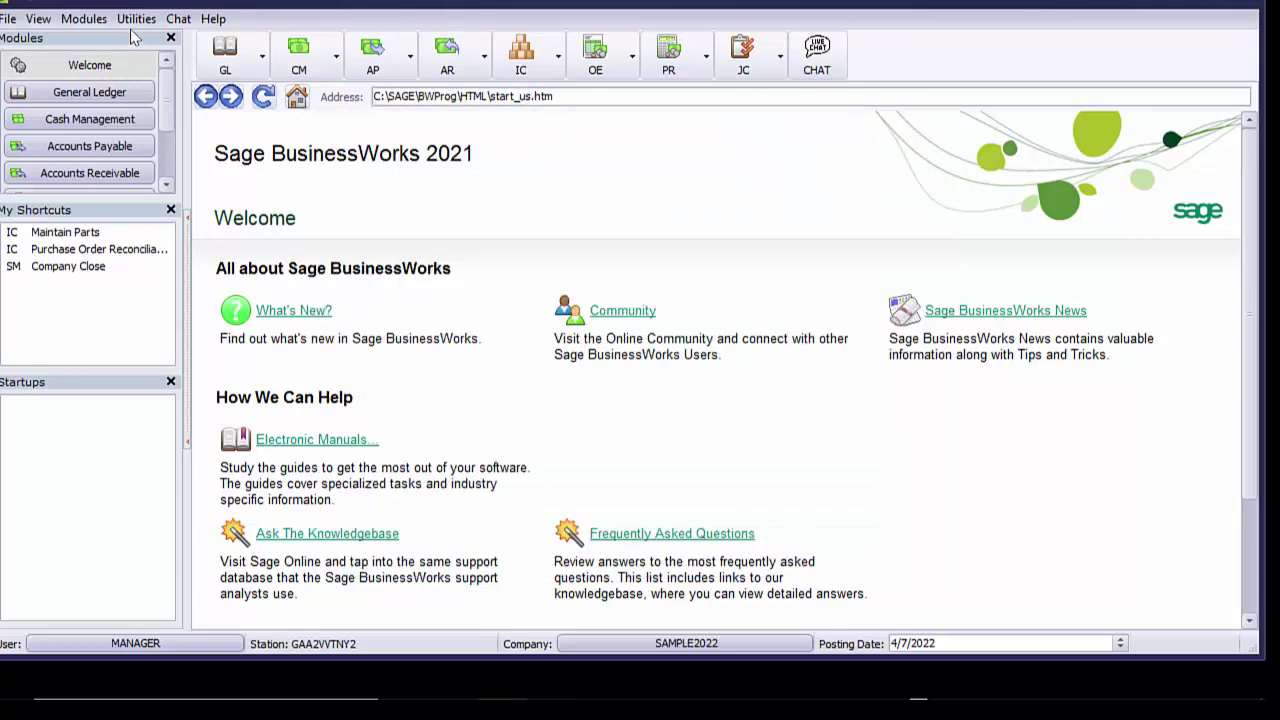
Preview the February 2022 Sales Tax Report and examine invoice 581, credit memo CR7 and the total row.
click(447, 55)
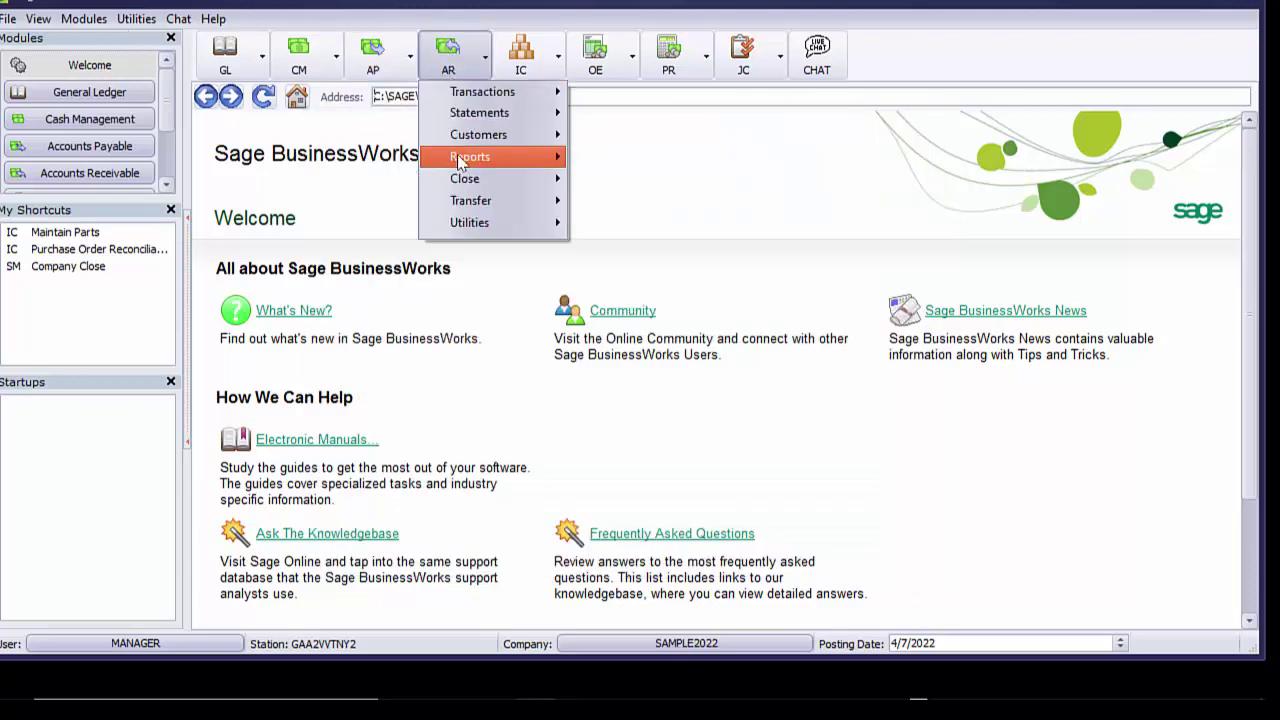
mouse_move(473, 160)
click(722, 421)
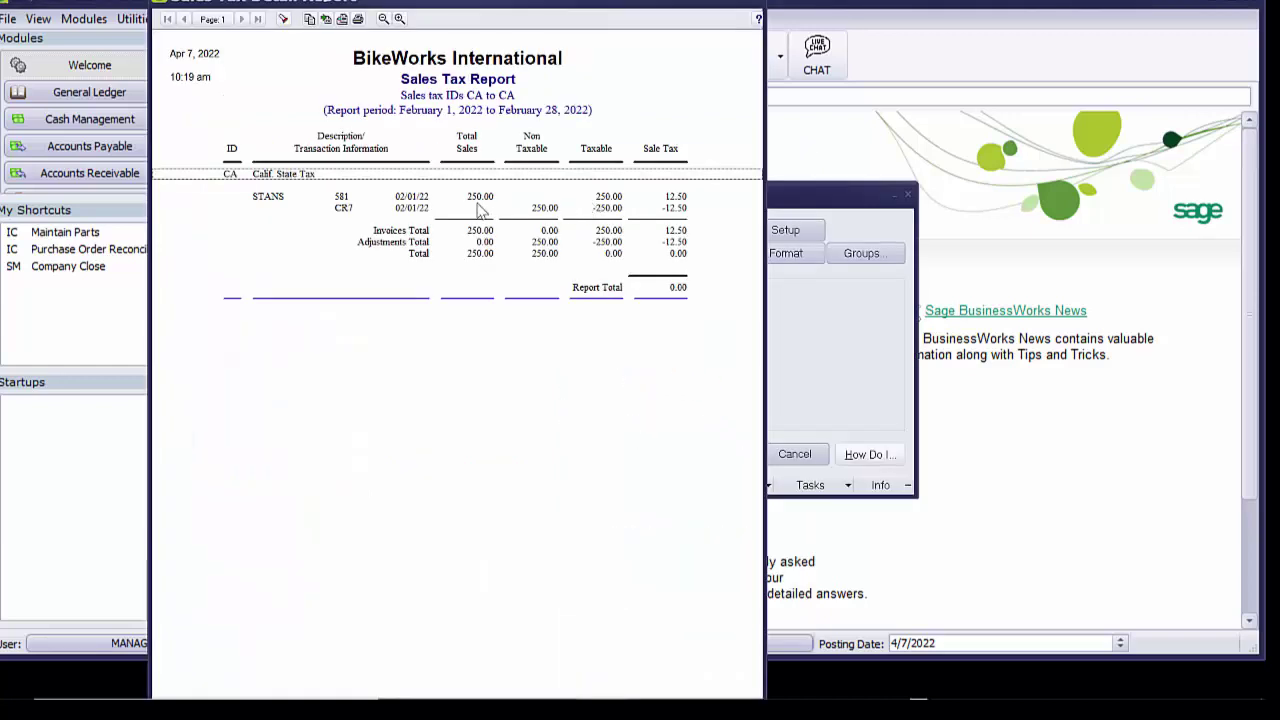
click(549, 210)
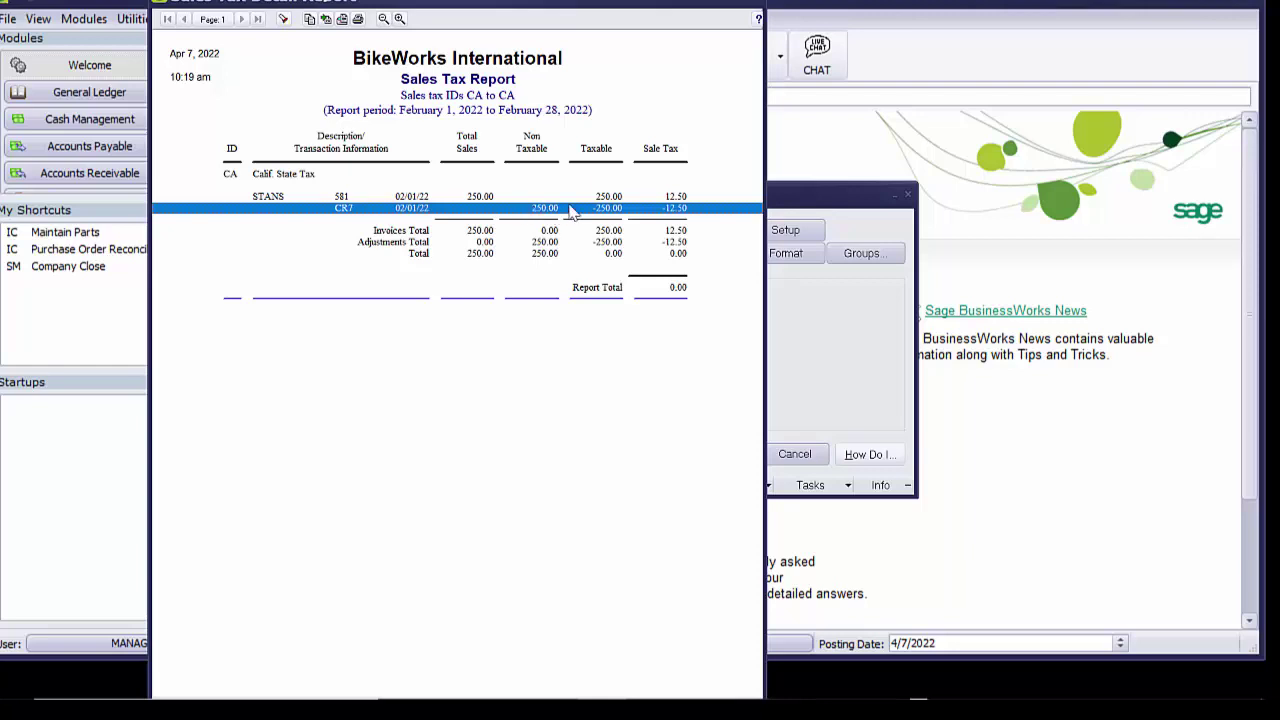
click(624, 199)
click(619, 210)
click(668, 199)
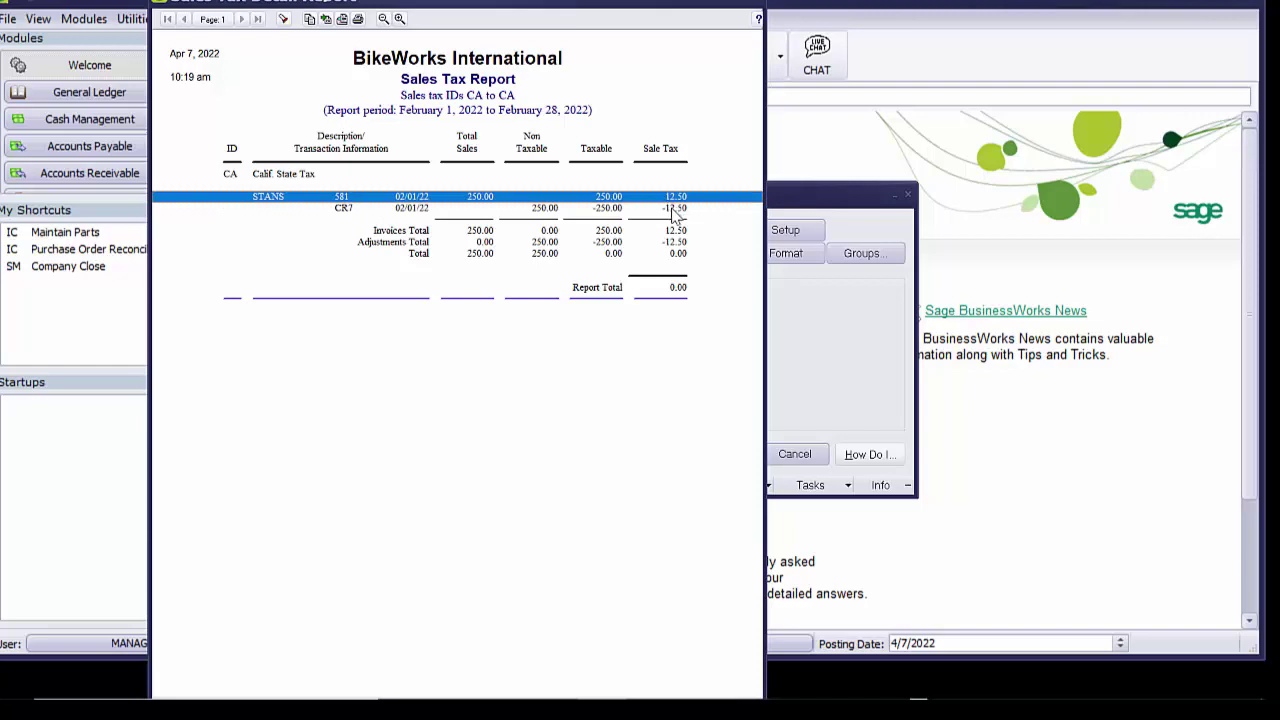
click(676, 211)
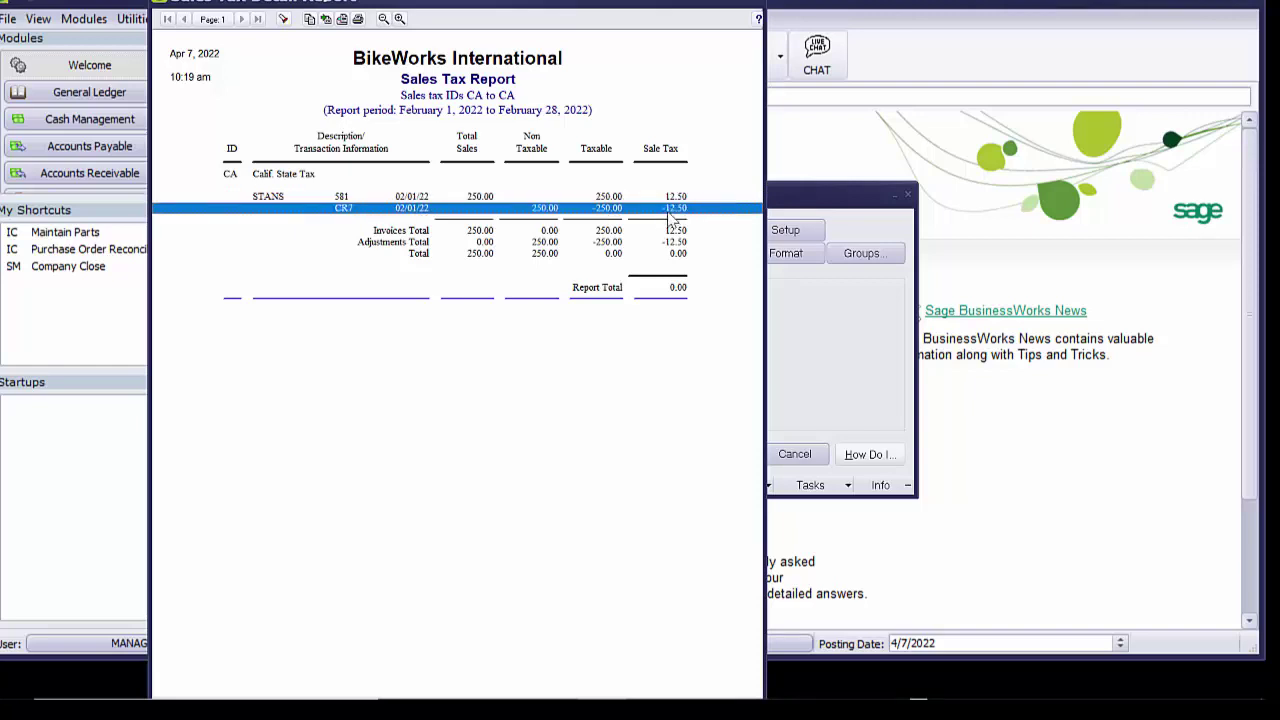
click(481, 257)
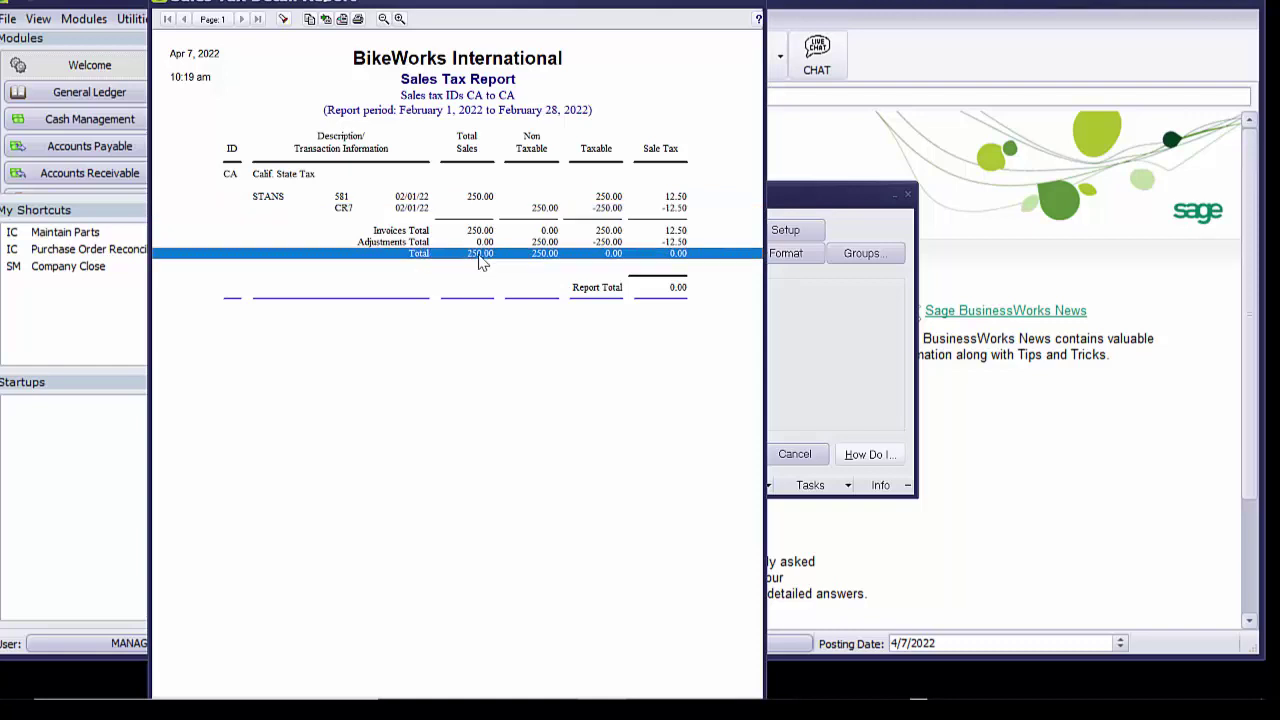
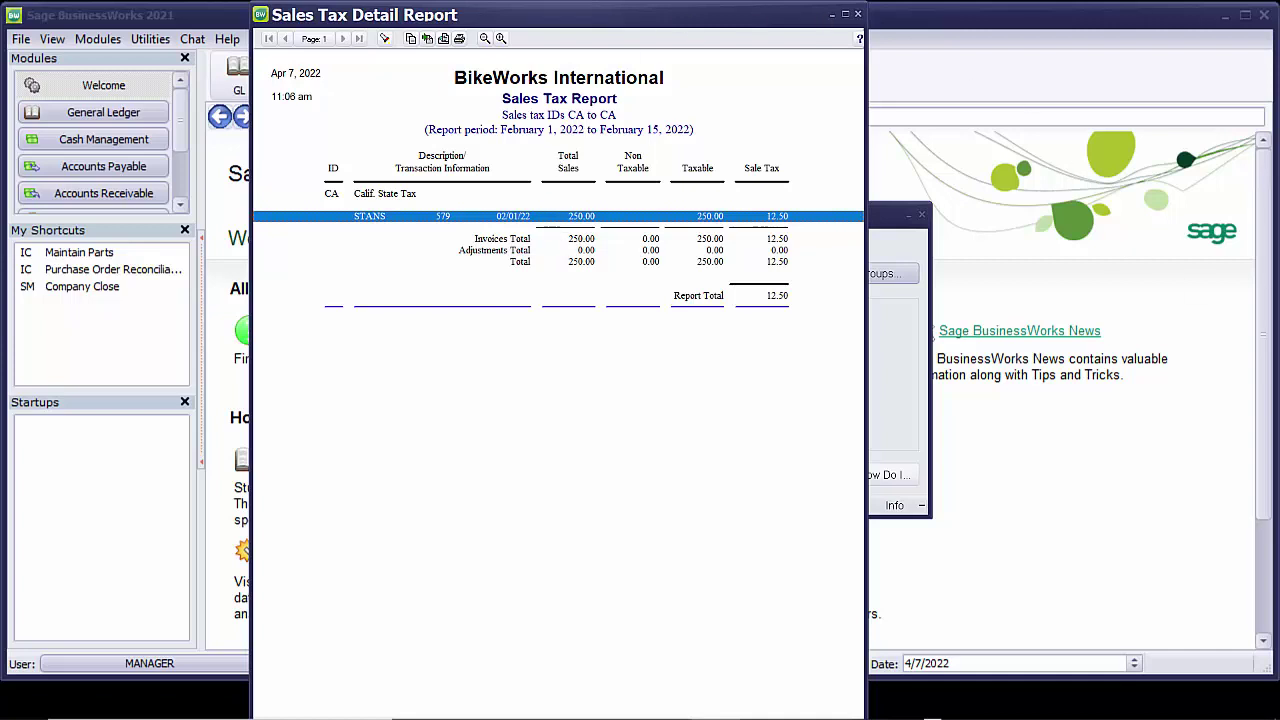
Start a new accounts receivable credit memo for customer Stan's Cyclery.
click(462, 78)
mouse_move(477, 117)
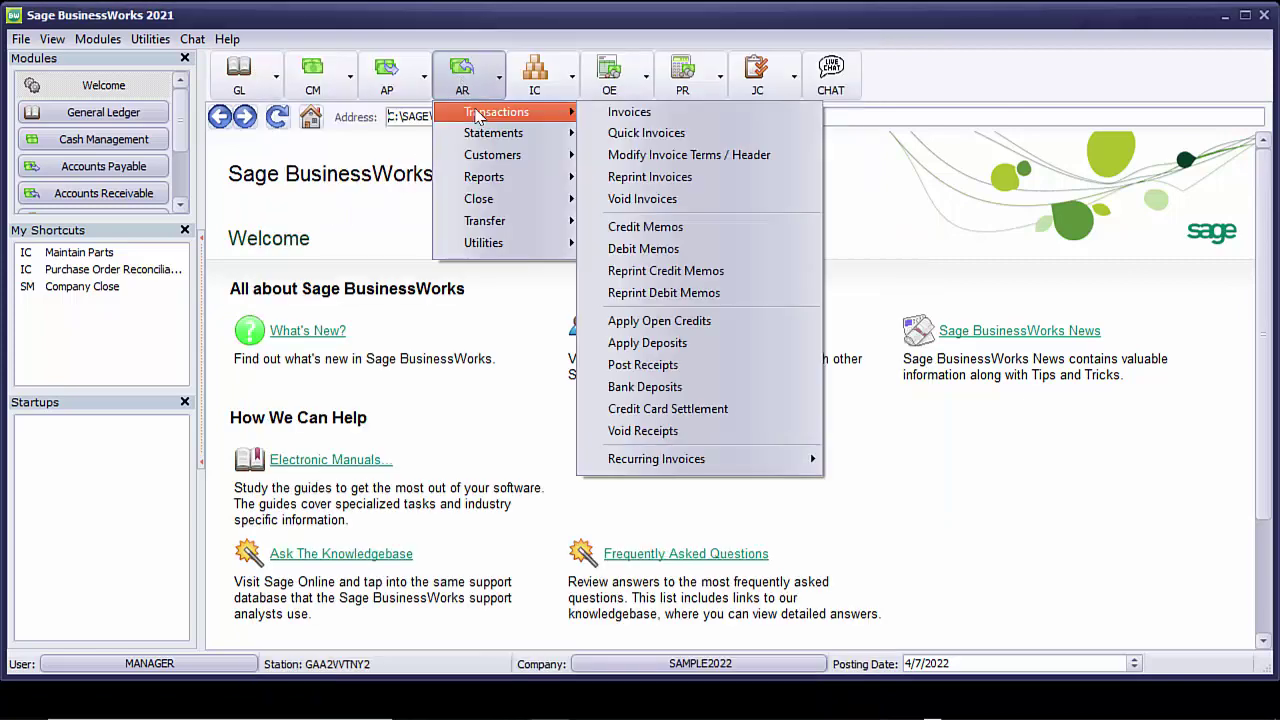
click(660, 226)
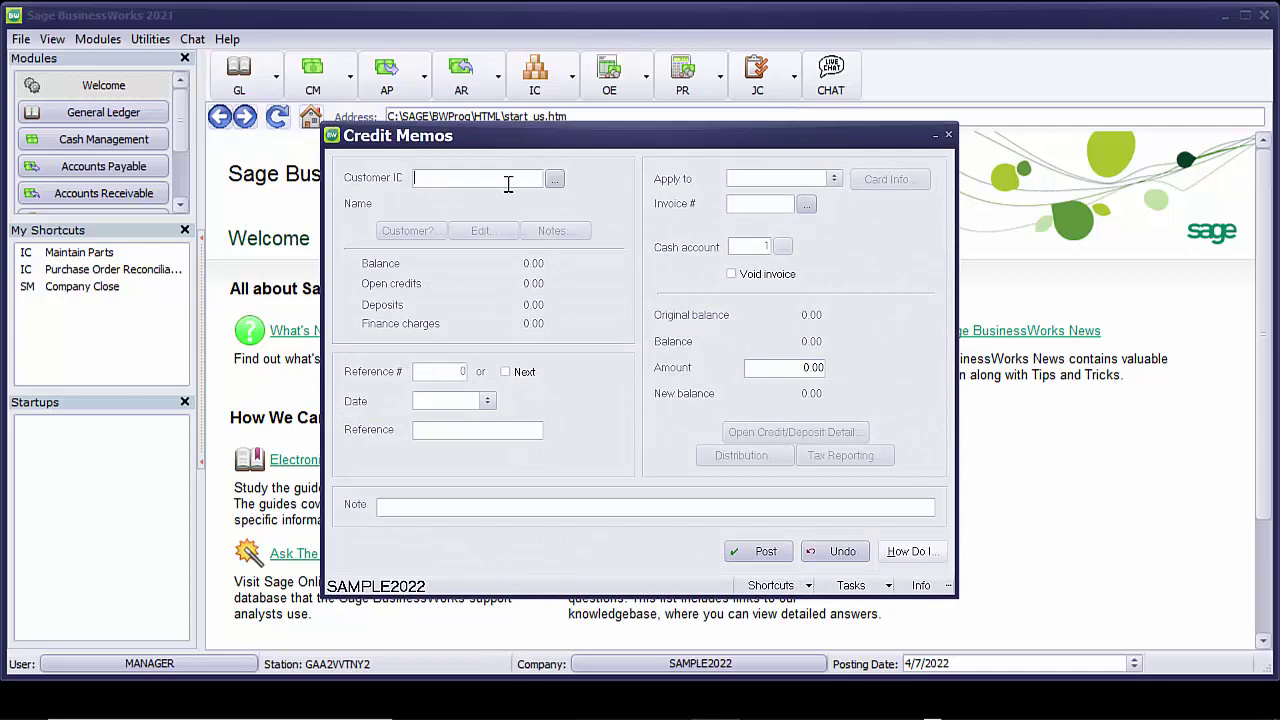
click(555, 178)
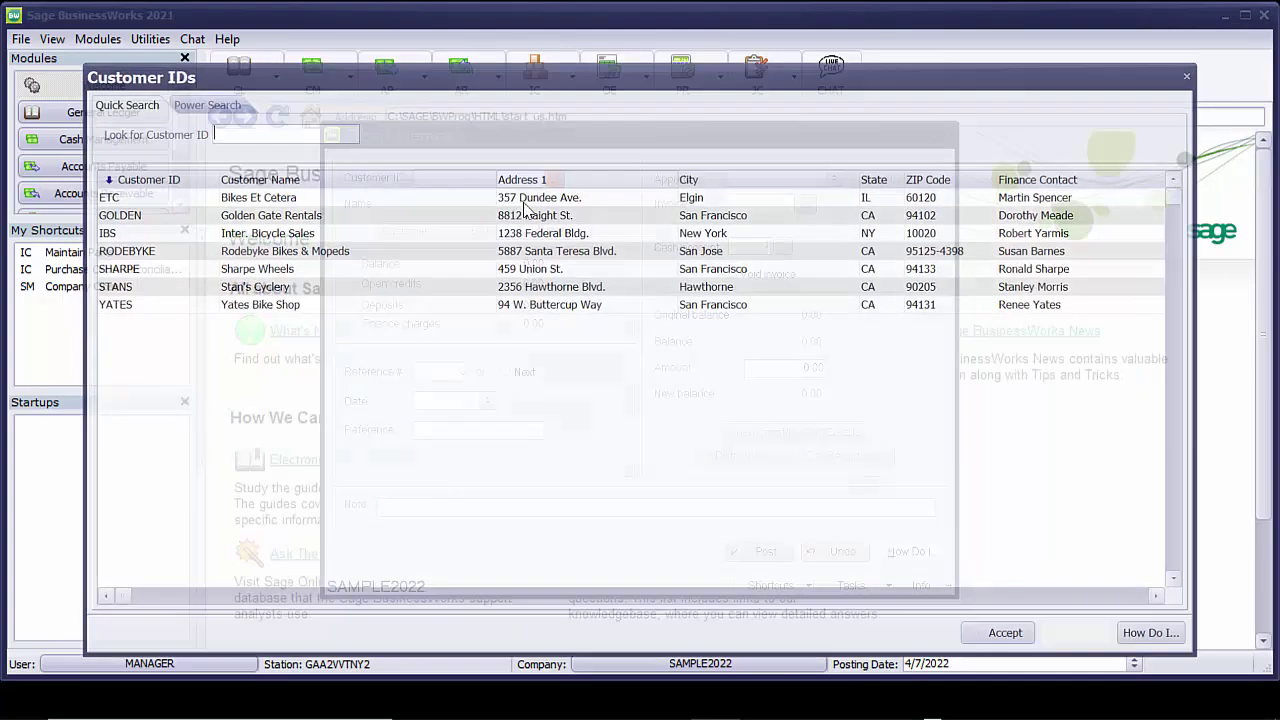
double_click(130, 287)
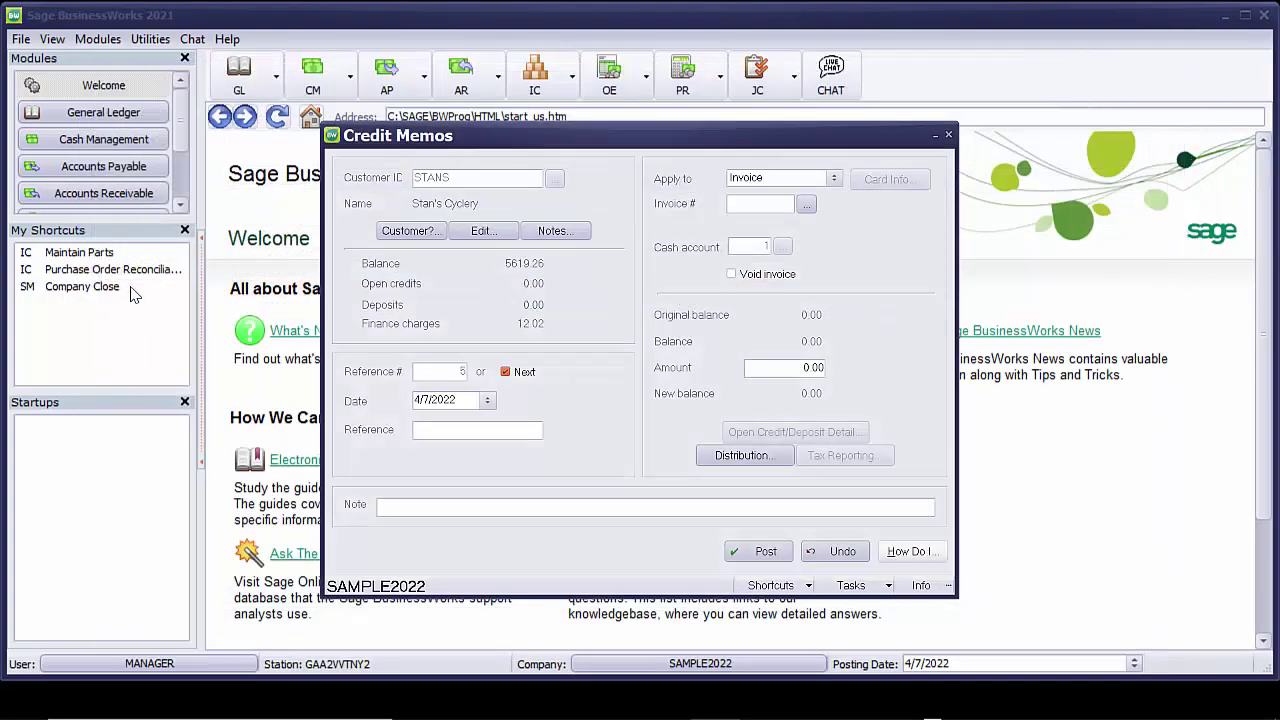
Apply the credit memo to invoice 579 with an amount of 7.50.
click(806, 204)
click(540, 196)
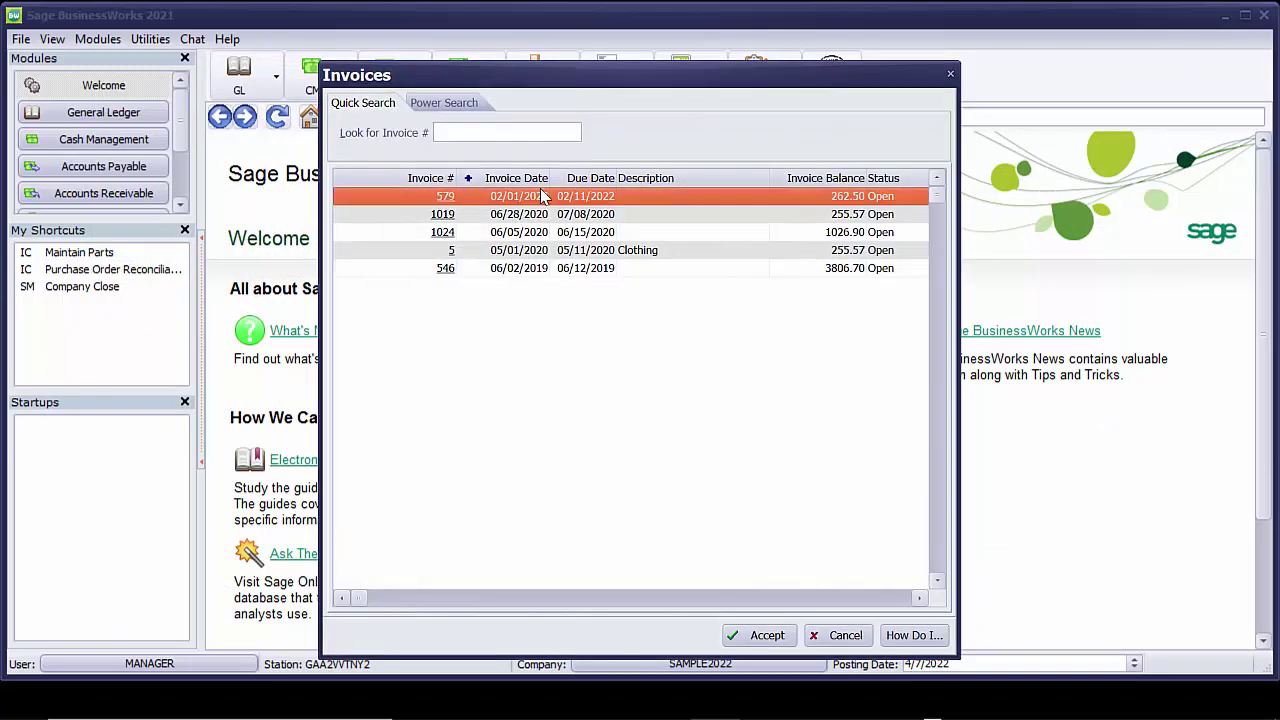
click(742, 633)
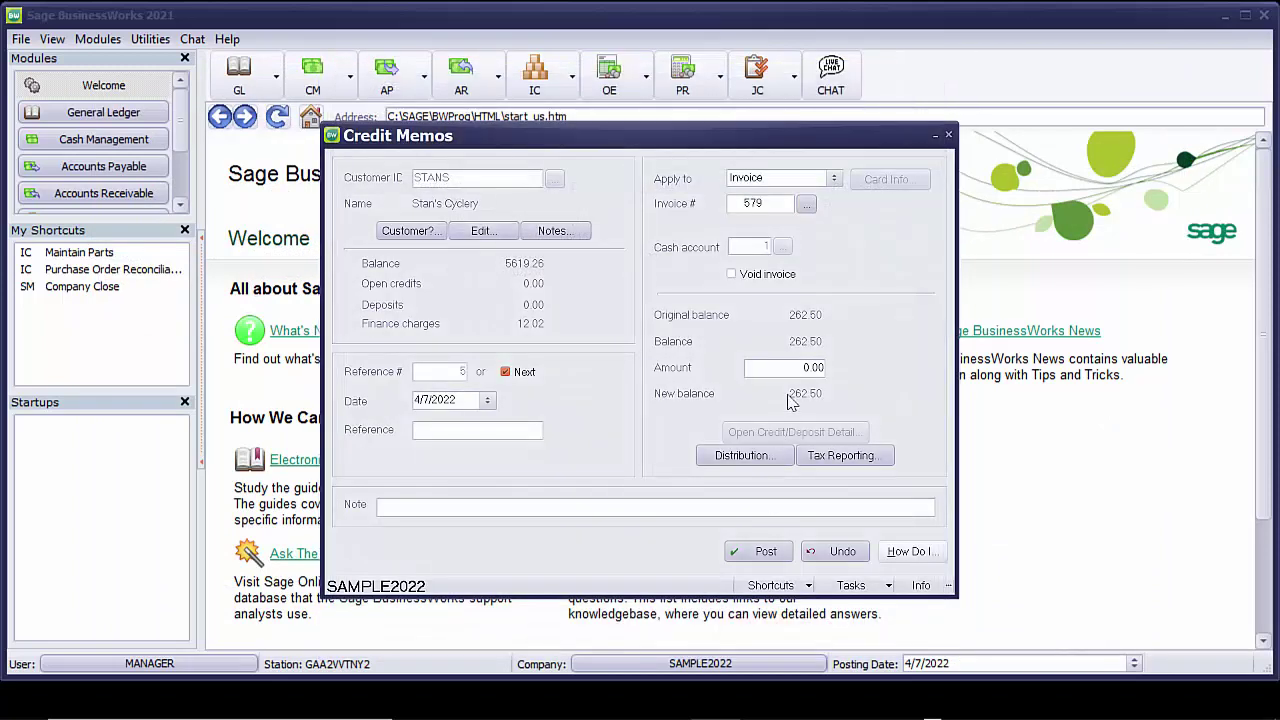
click(806, 367)
text(7.50)
key(Tab)
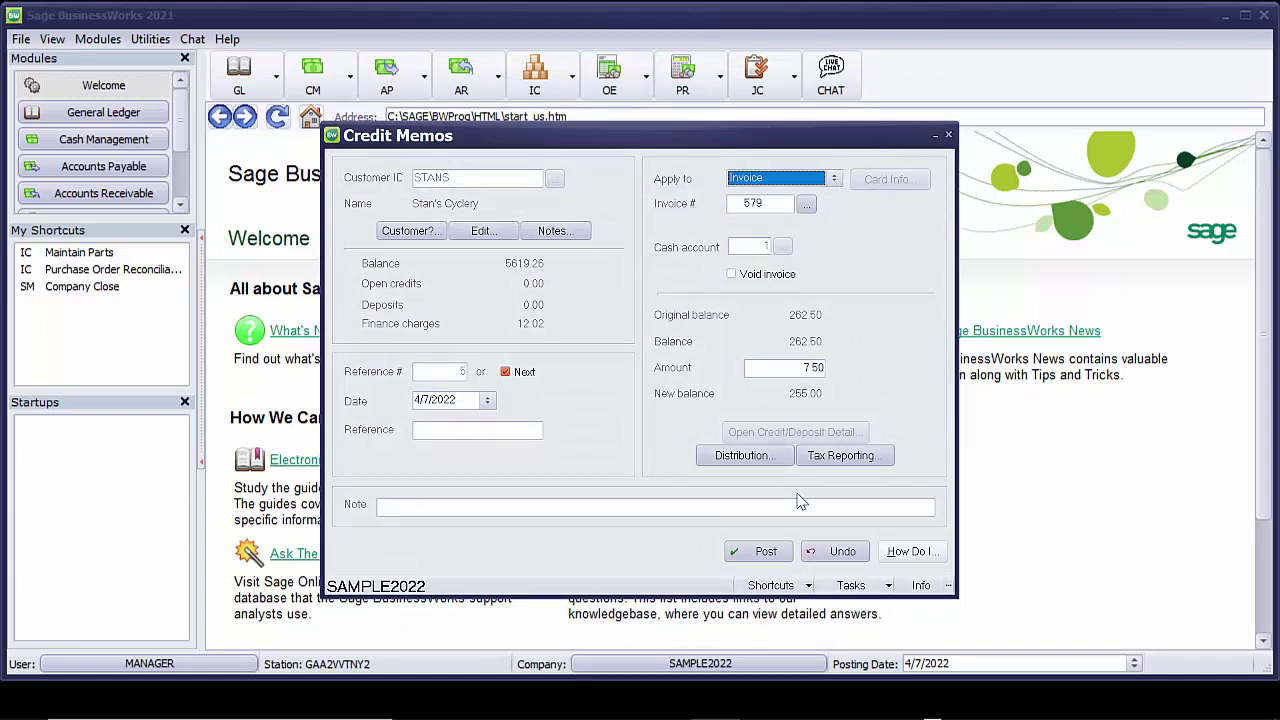
Clear the sales adjustments amount in the distribution and assign 7.50 to CA sales tax 1.
click(745, 456)
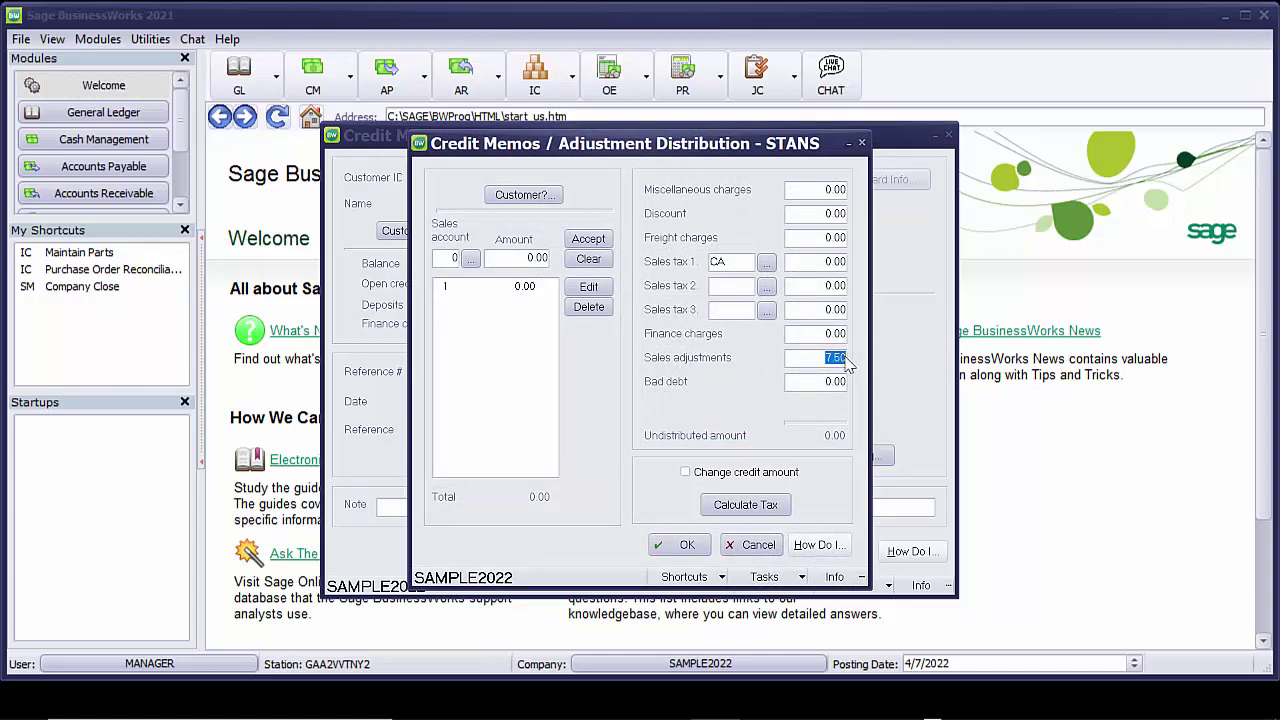
key(Delete)
click(818, 245)
click(812, 262)
text(7.50)
click(672, 544)
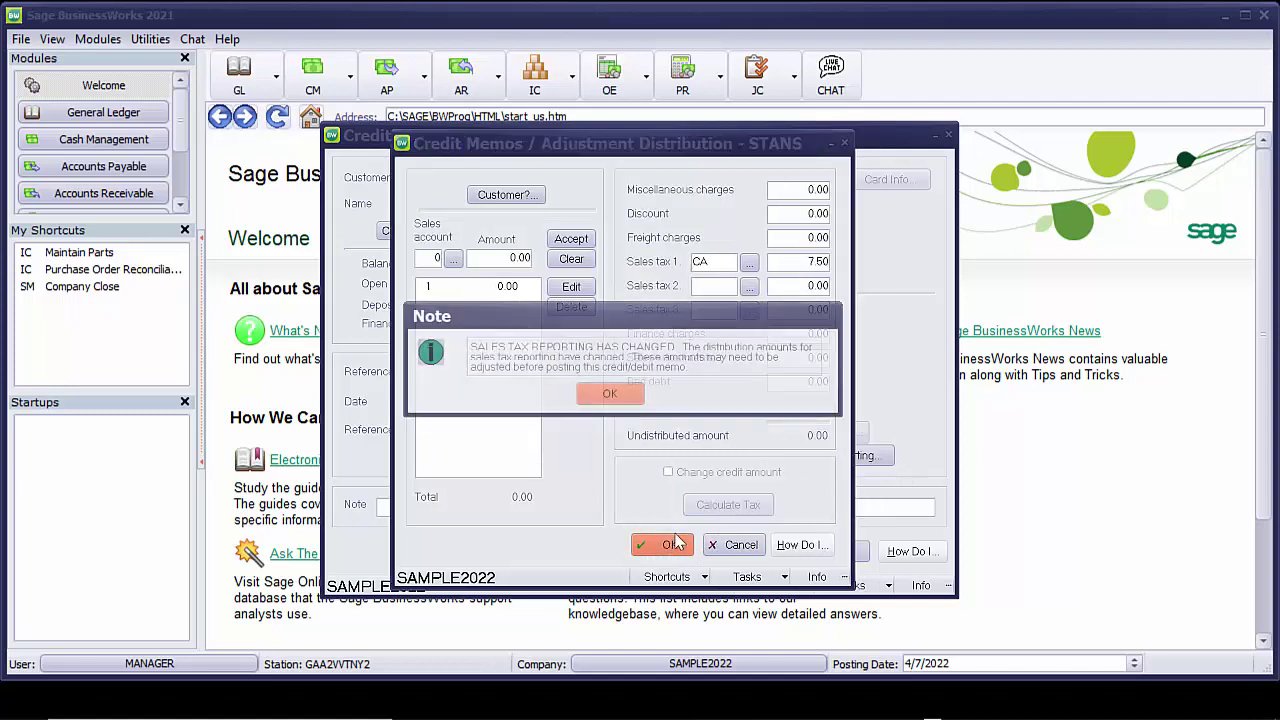
click(607, 395)
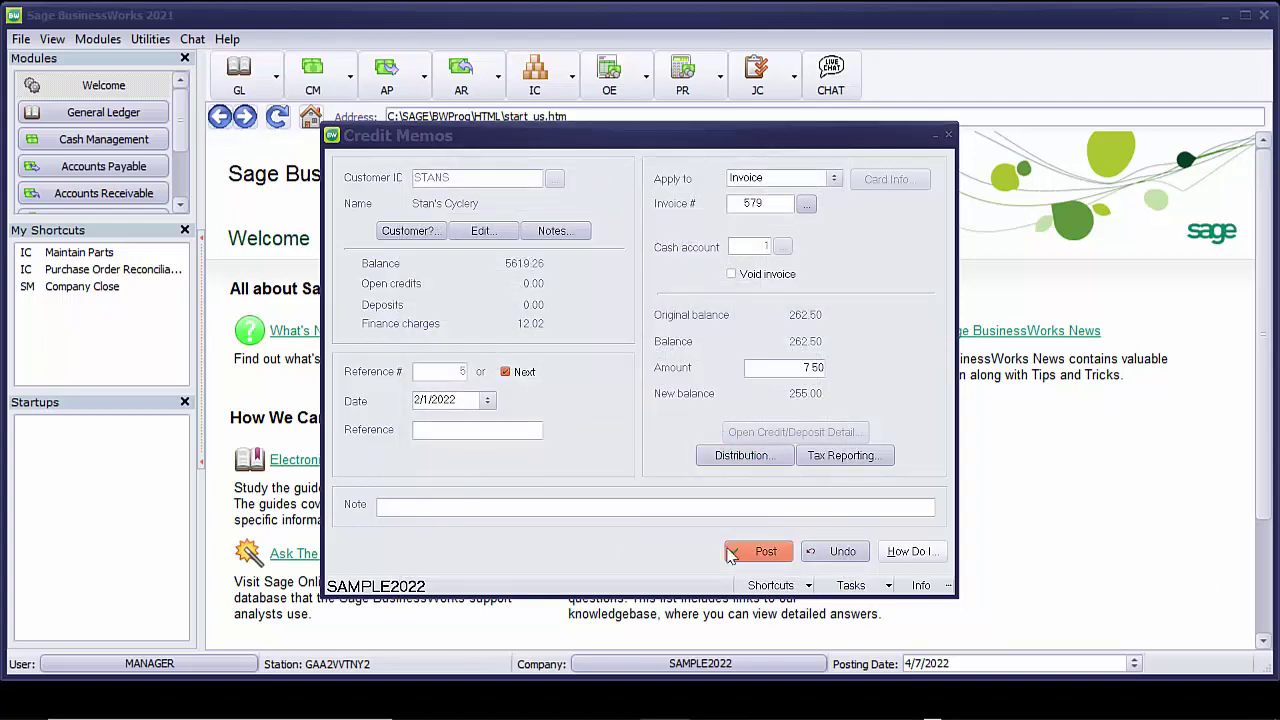
Review the CA taxable and non-taxable amounts for invoice 579, post the credit memo, and close Credit Memos.
click(850, 462)
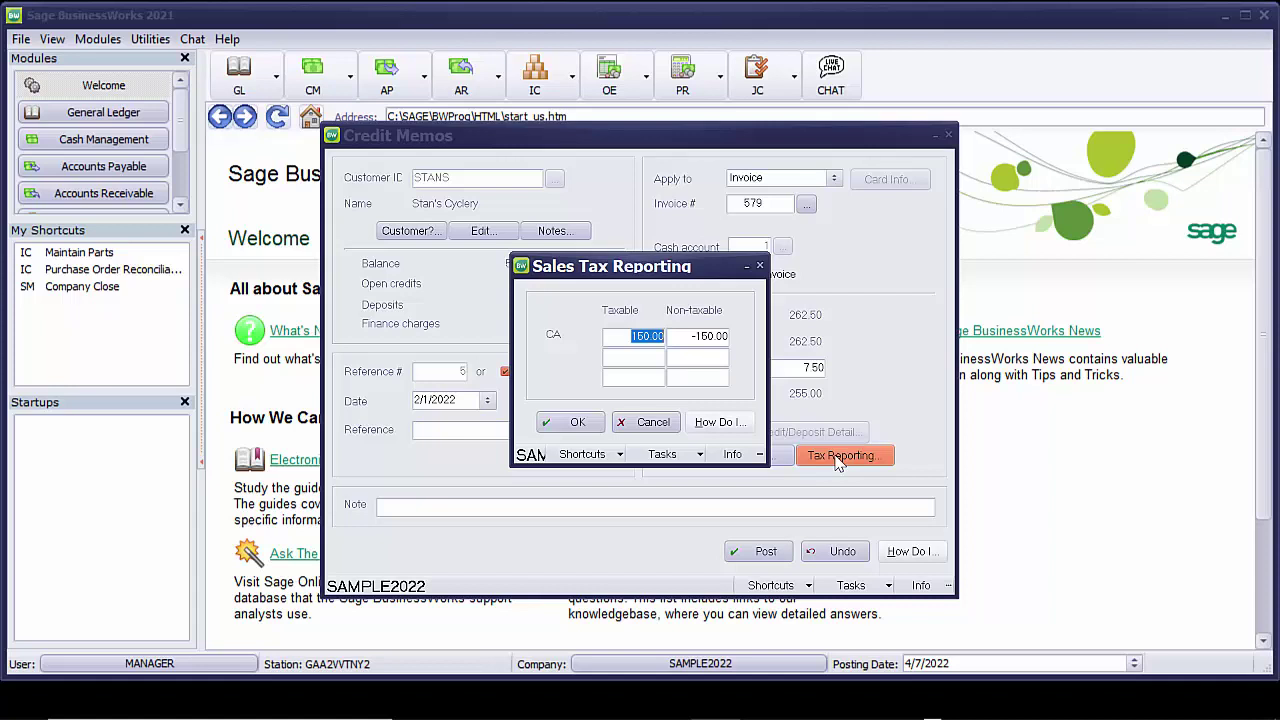
click(629, 337)
double_click(641, 337)
drag(686, 338, 736, 340)
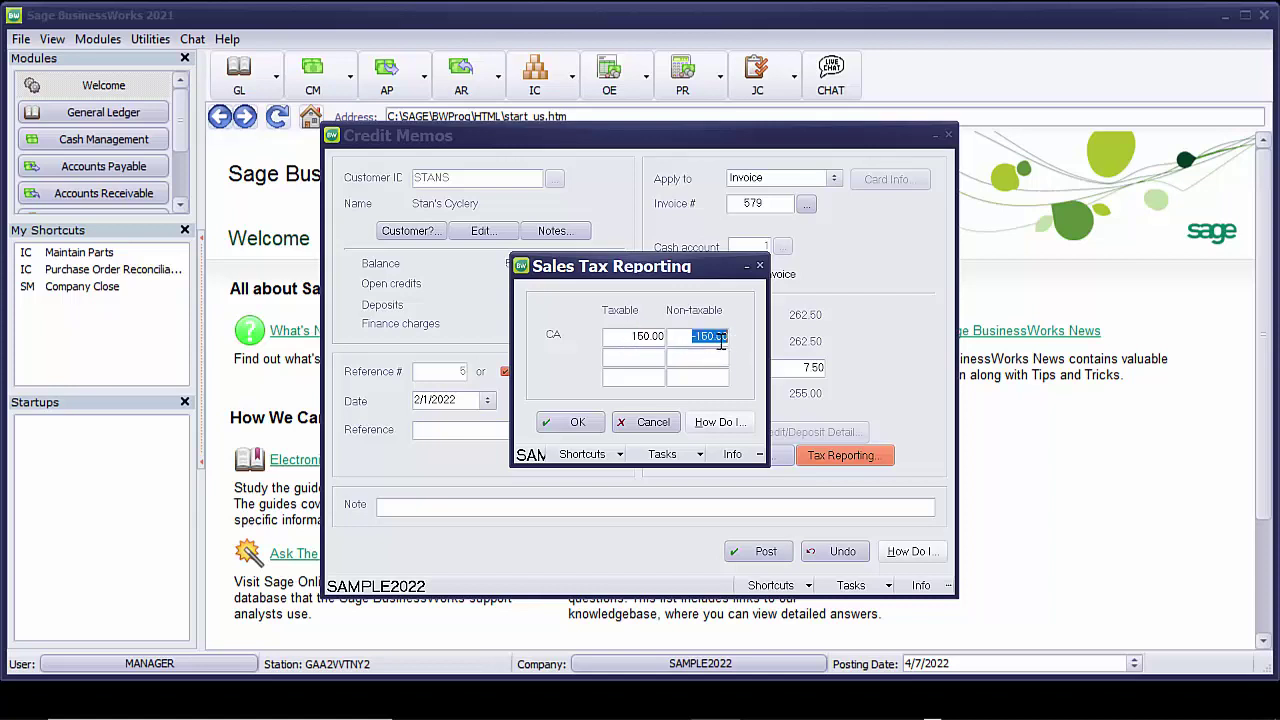
click(624, 336)
drag(626, 343, 751, 346)
click(688, 340)
click(577, 424)
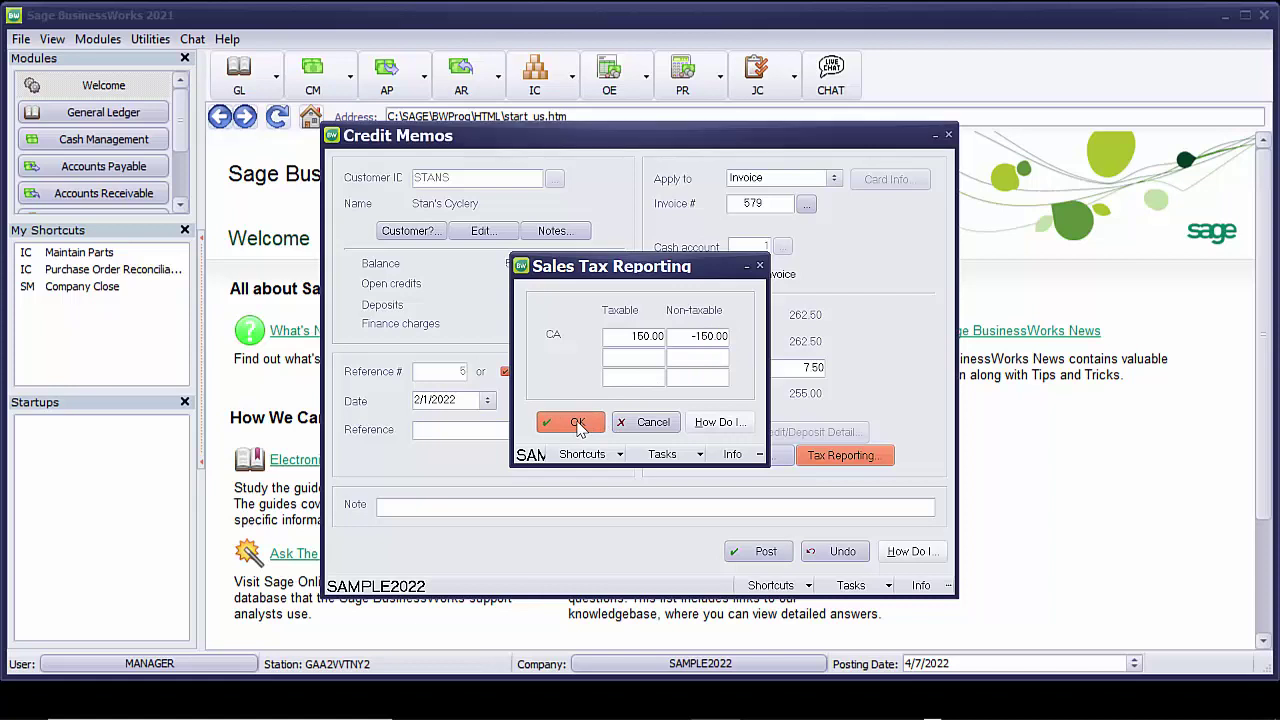
click(762, 556)
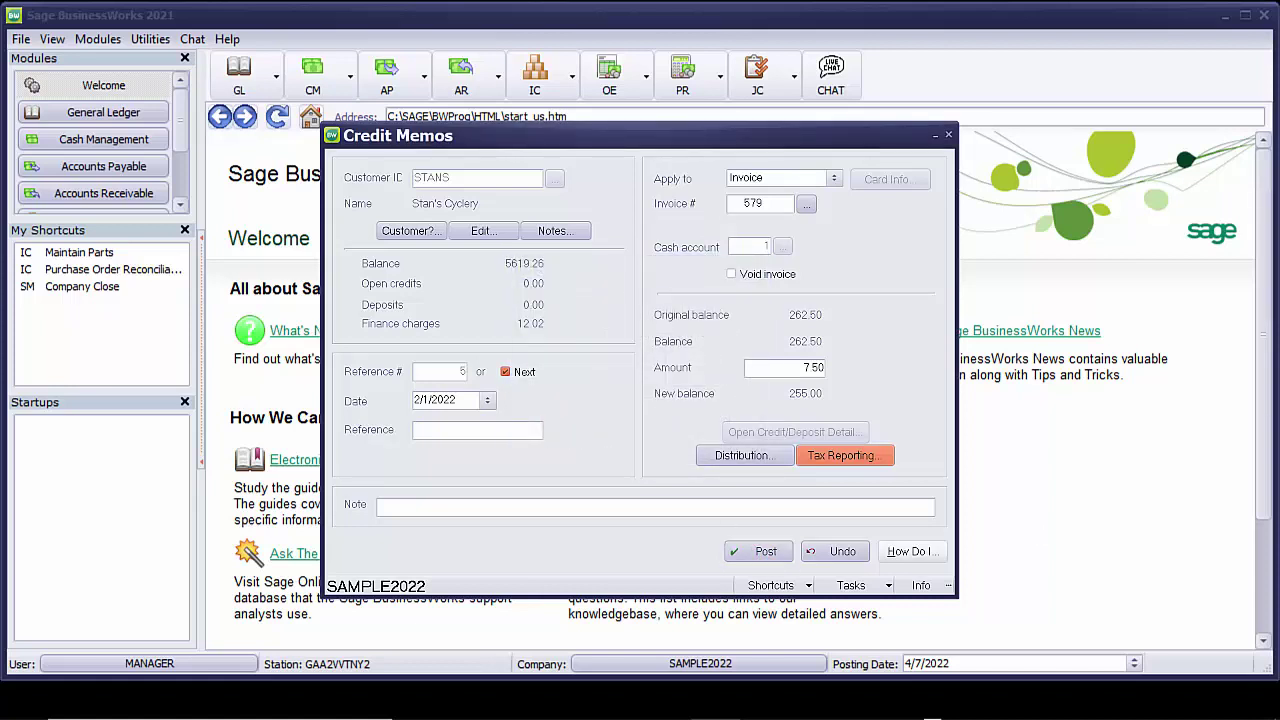
click(948, 134)
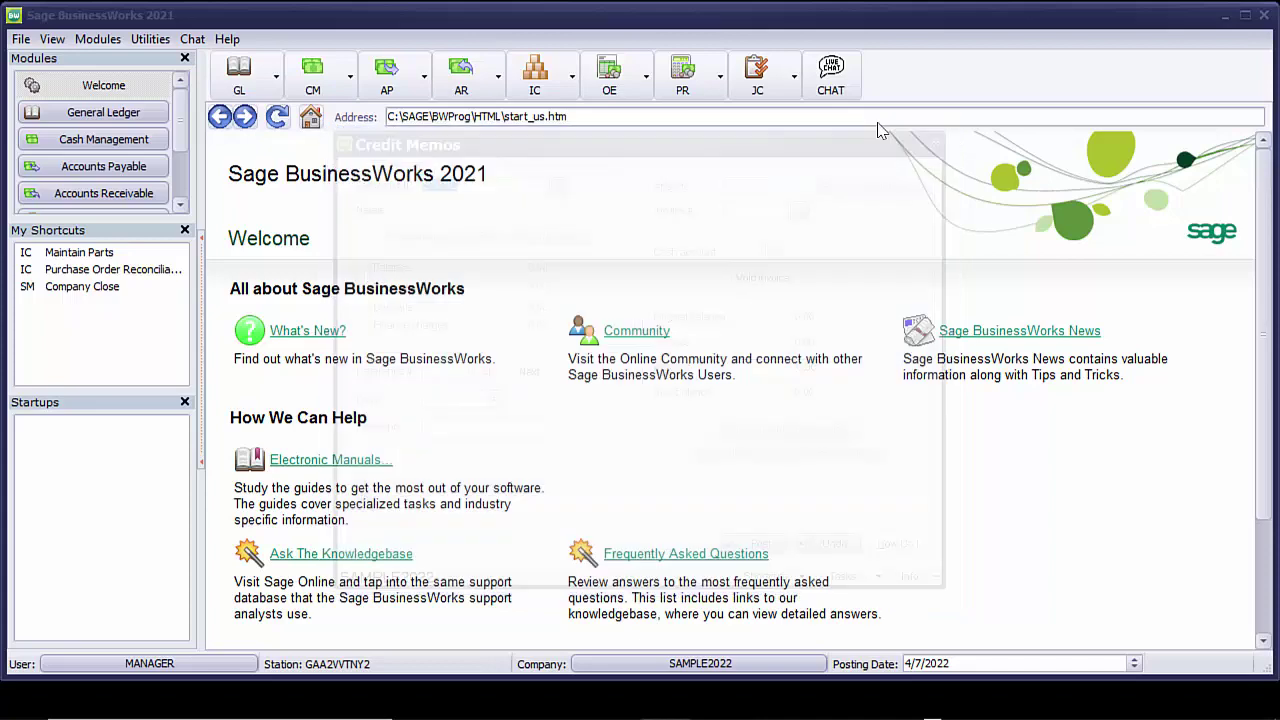
Preview the accounts receivable Sales Tax Report in detail for CA, covering 2/1/2022 to 2/15/2022.
click(490, 93)
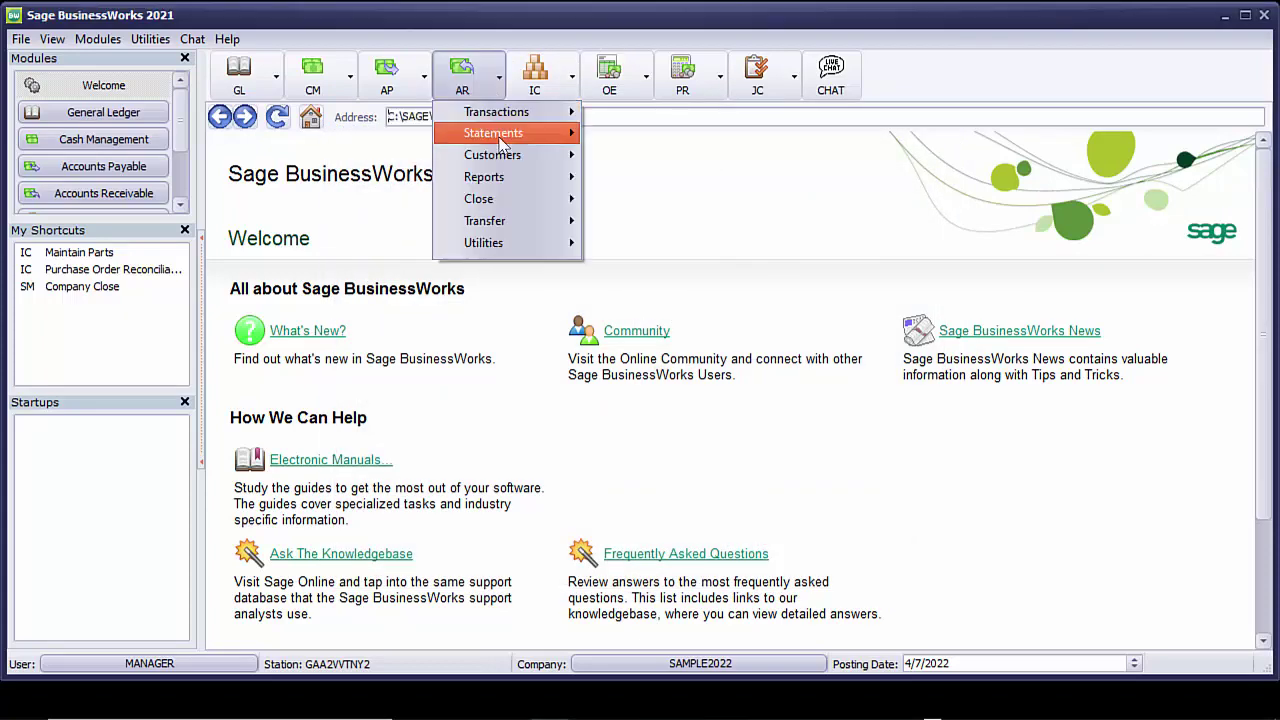
mouse_move(500, 177)
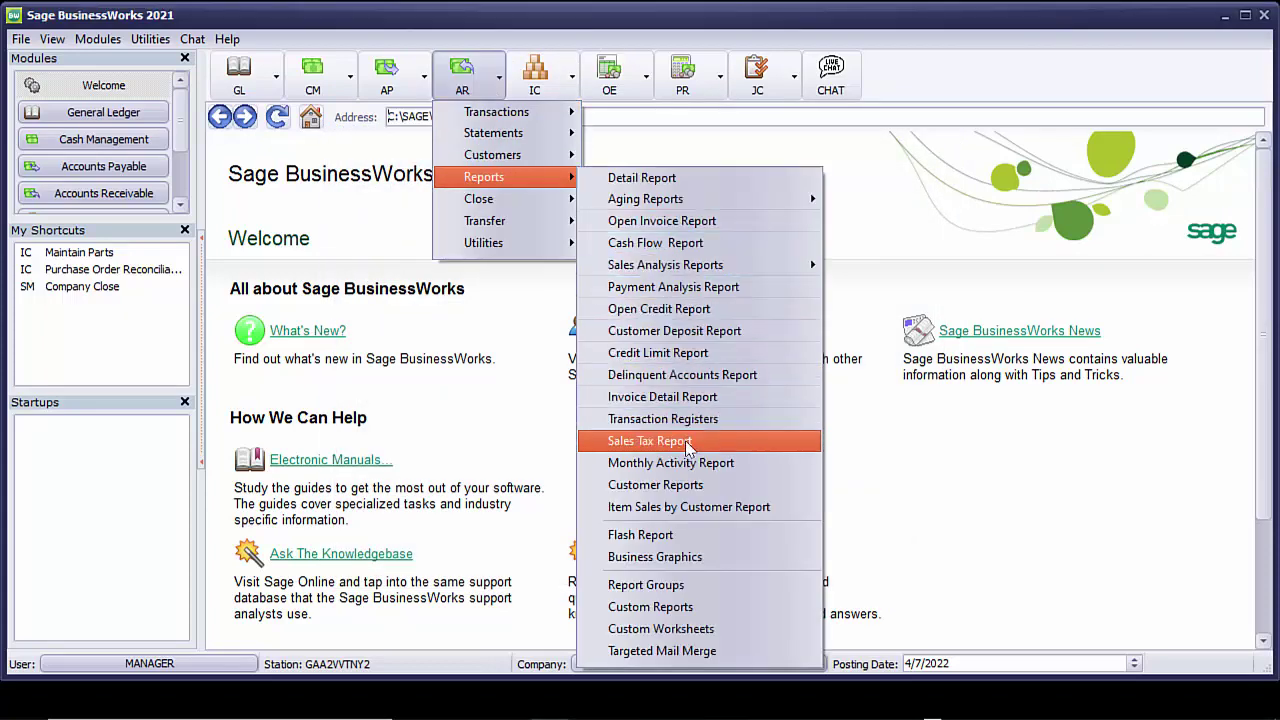
click(727, 443)
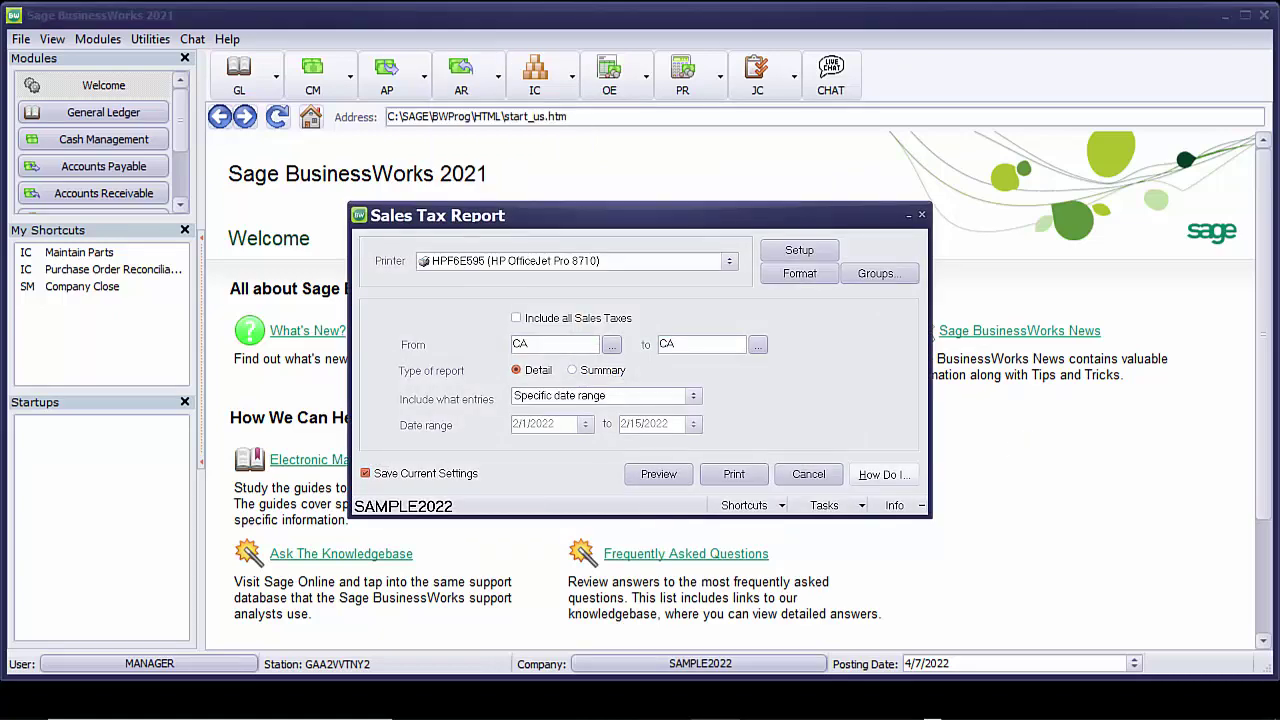
click(658, 474)
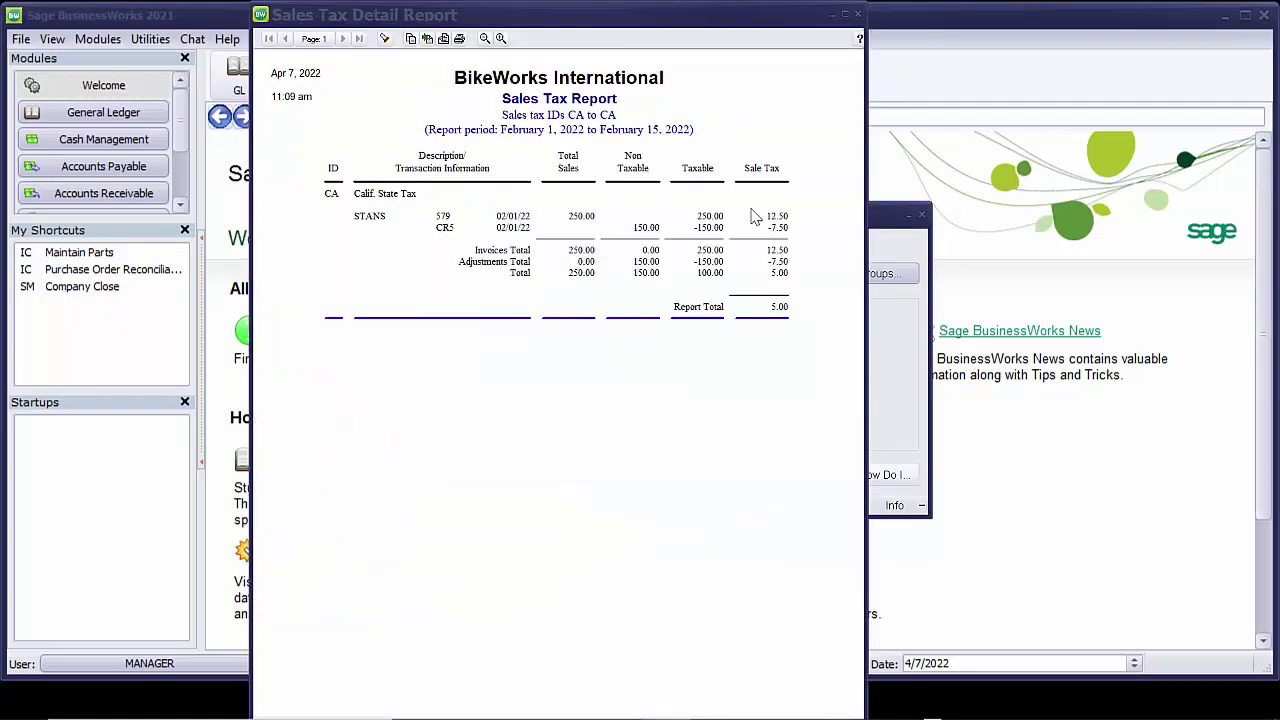
Examine invoice 579, its credit memo adjustment and the totals in the report, and check the CA sales tax rate in Maintain Sales Taxes.
click(576, 221)
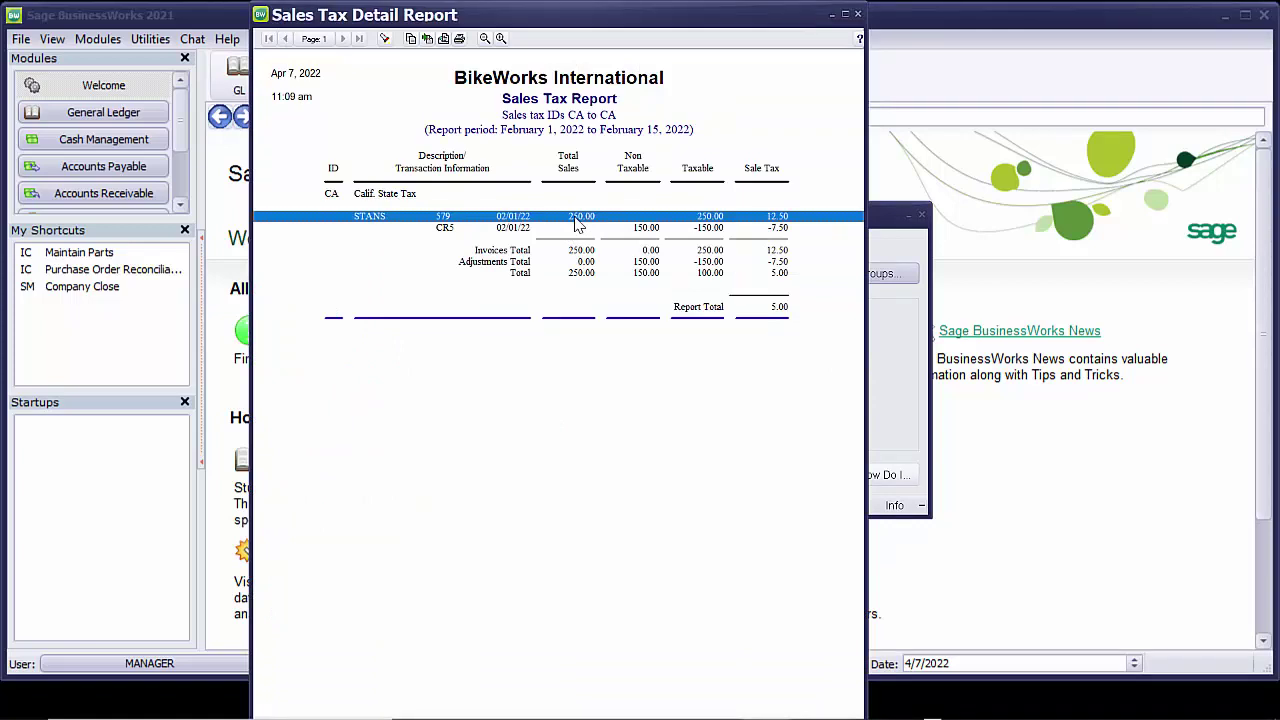
click(646, 229)
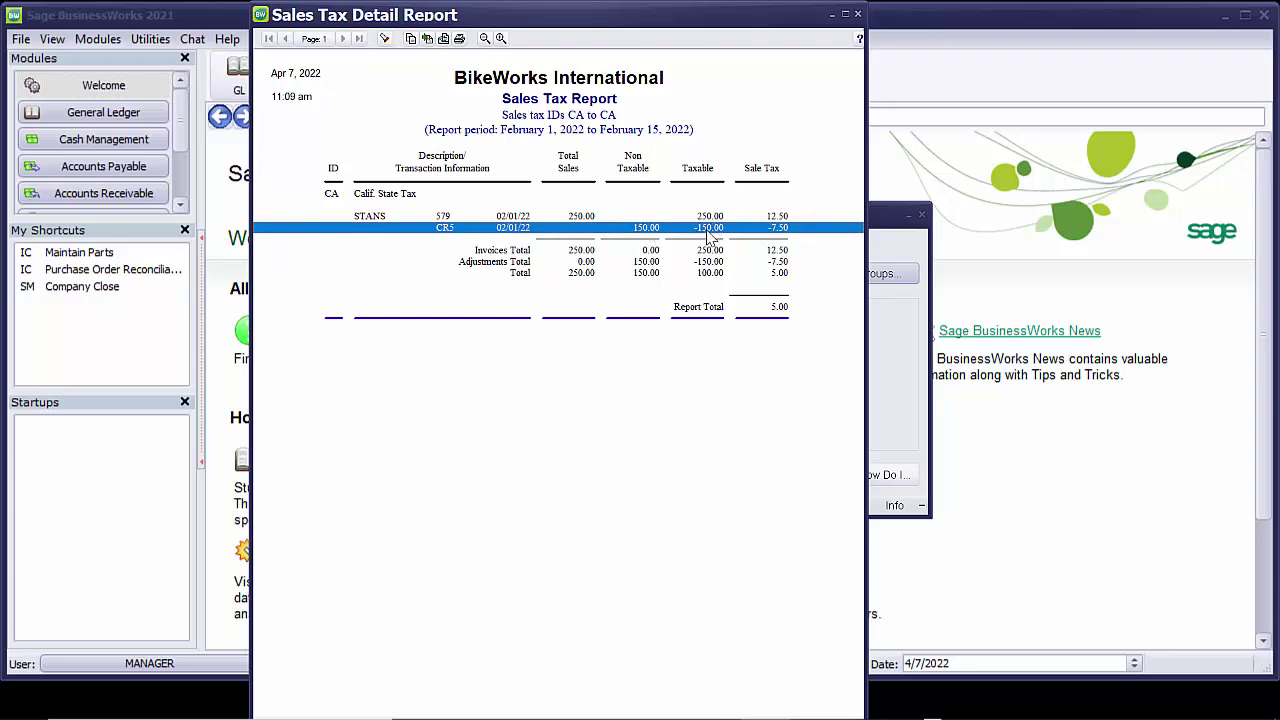
click(711, 220)
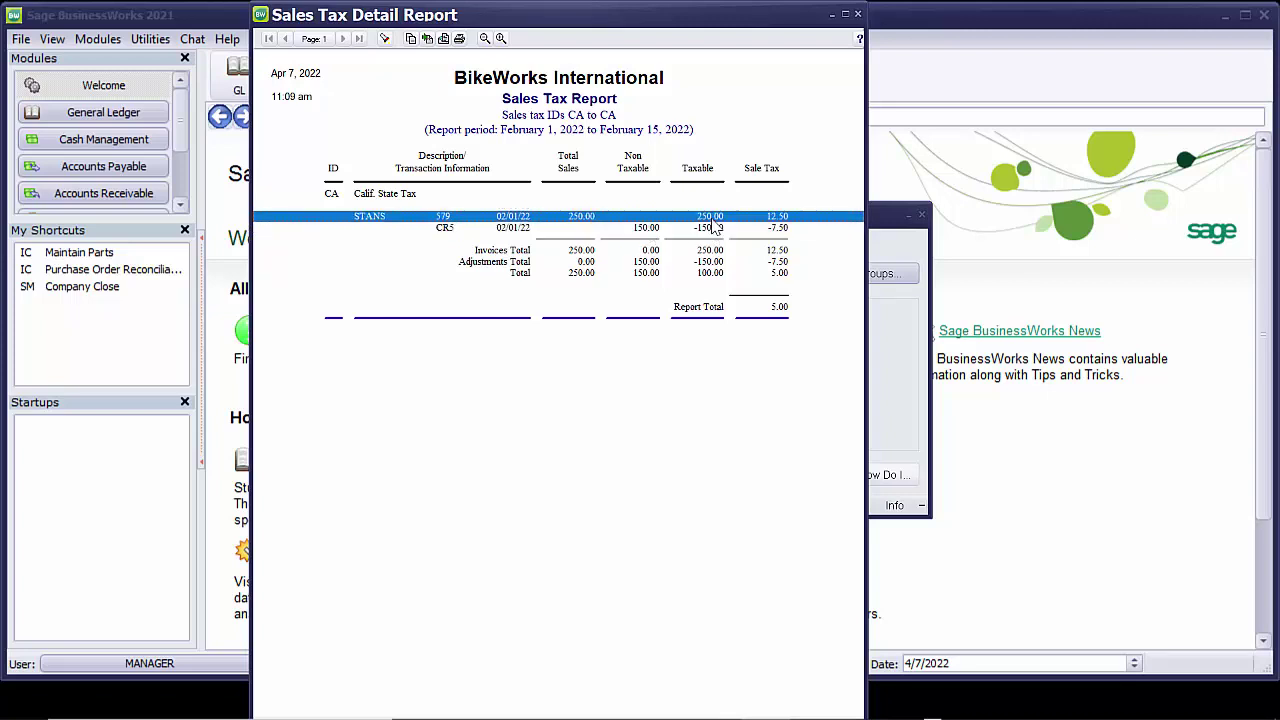
click(714, 231)
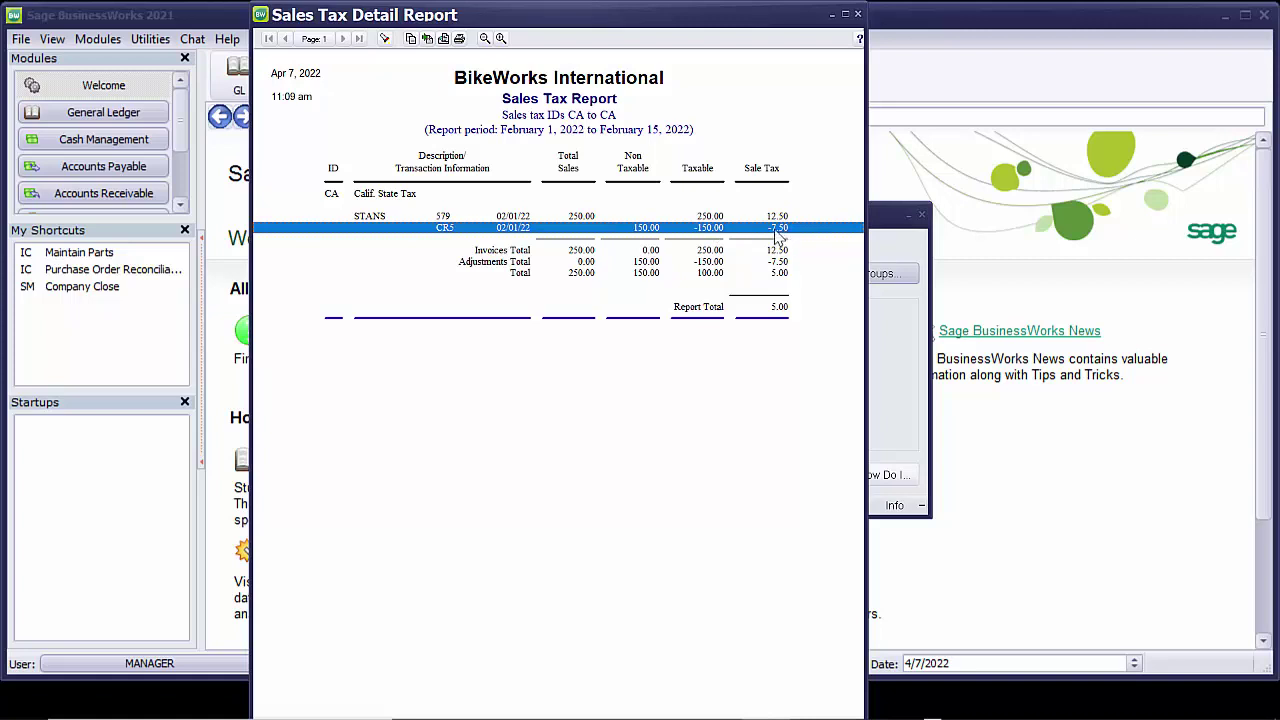
click(575, 274)
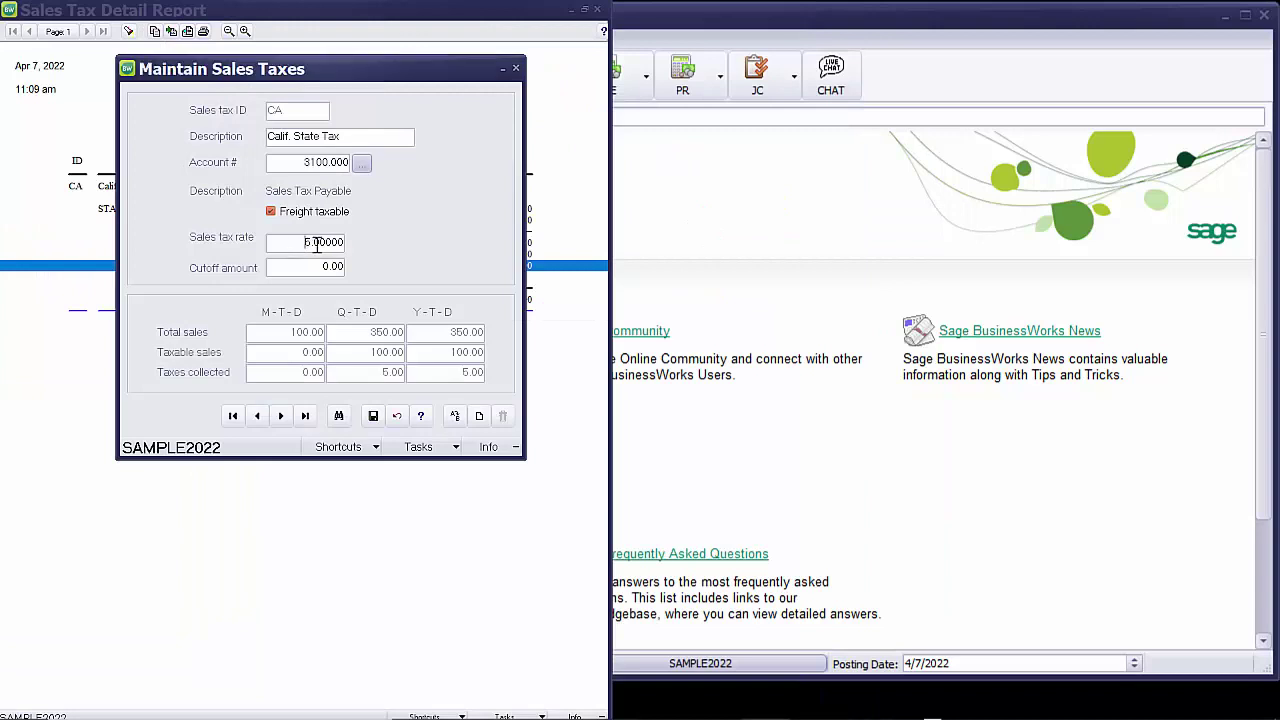
drag(294, 247, 373, 243)
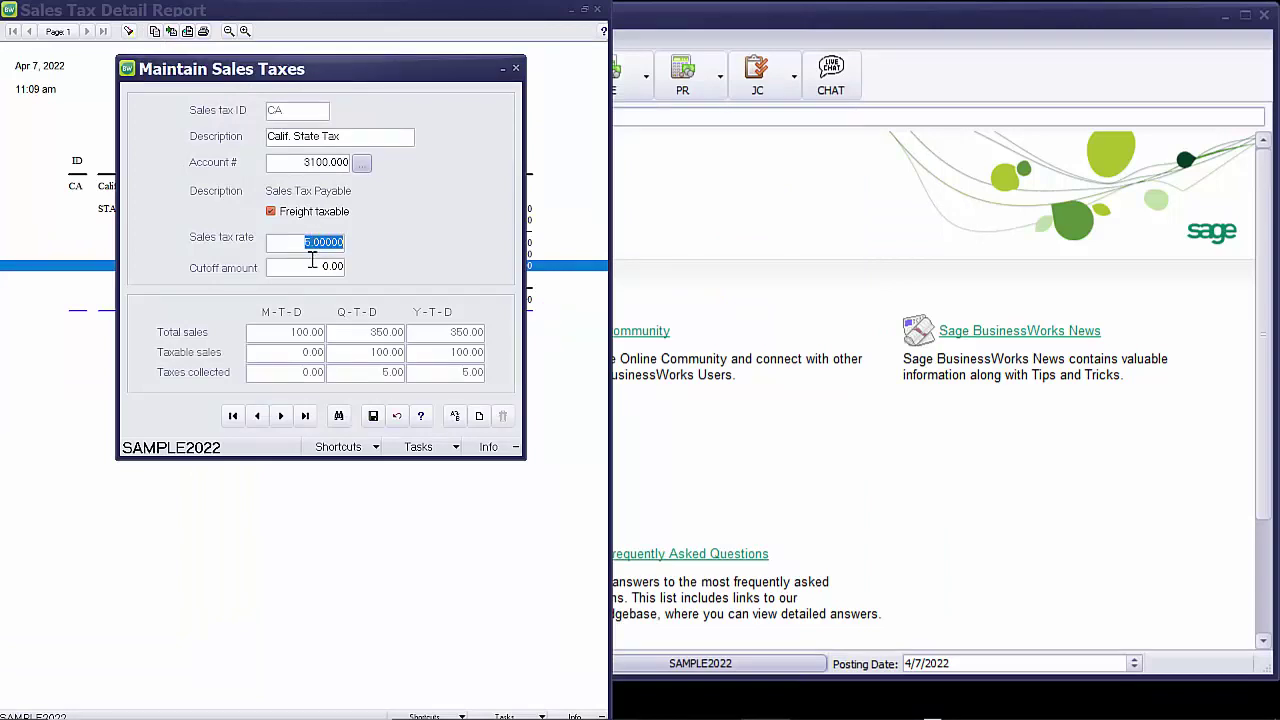